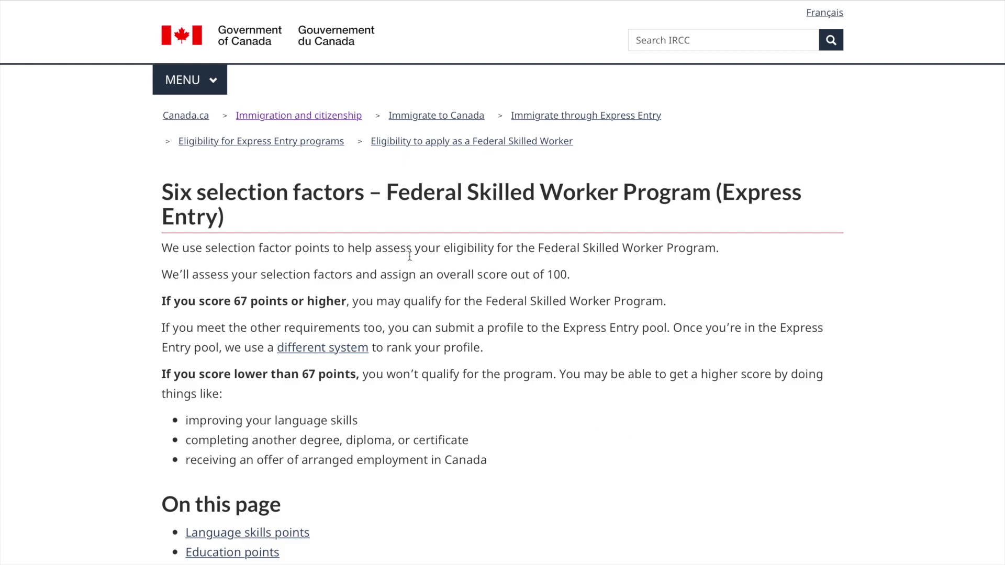
- Read the introduction to the six selection factors, highlighting the Federal Skilled Worker Program title and the sentence about scoring 67 points or higher
{"action": "left_click_drag", "start_coordinate": [382, 192], "coordinate": [658, 218]}
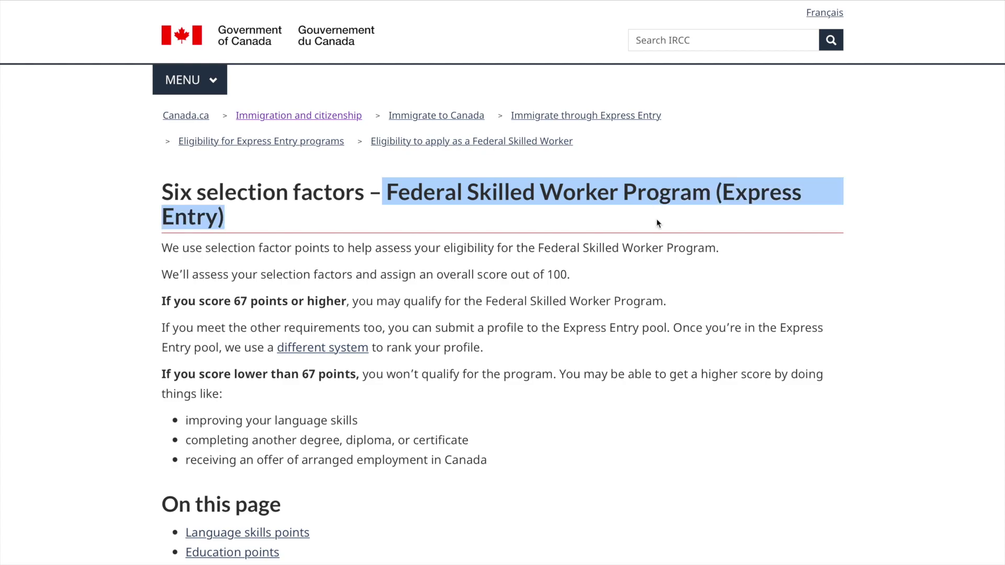
{"action": "left_click", "coordinate": [524, 210]}
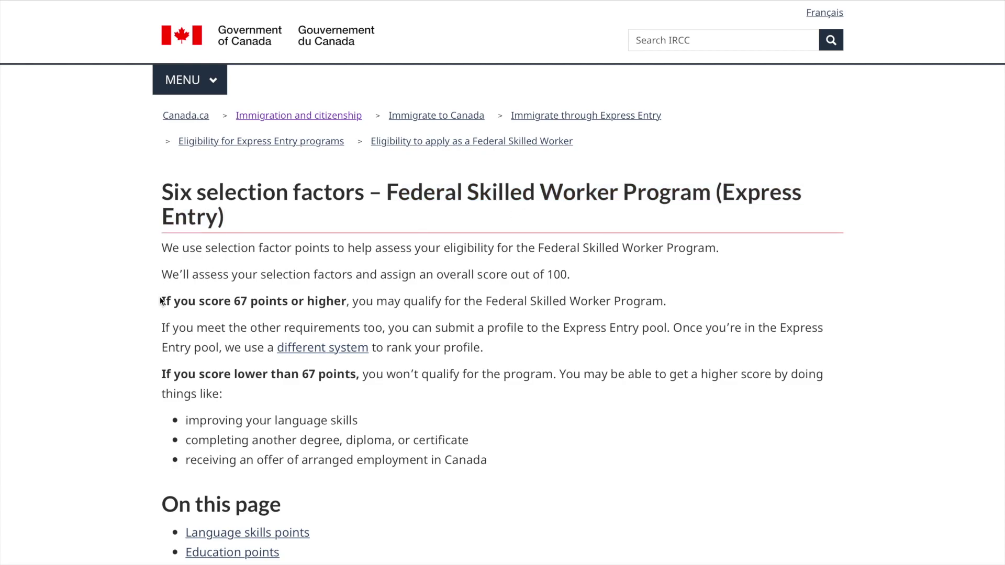
{"action": "left_click_drag", "start_coordinate": [160, 299], "coordinate": [340, 308]}
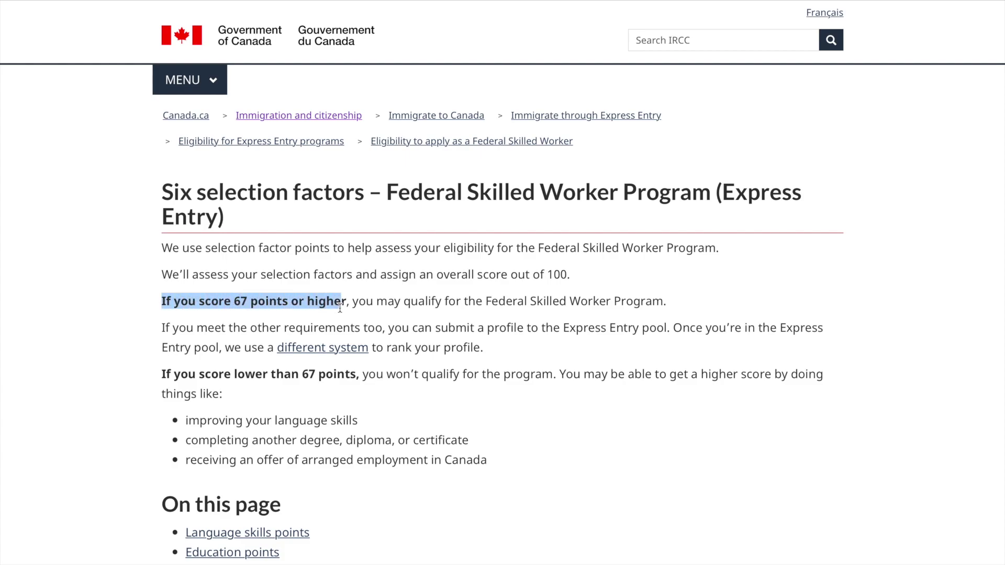
{"action": "left_click_drag", "start_coordinate": [403, 302], "coordinate": [645, 294]}
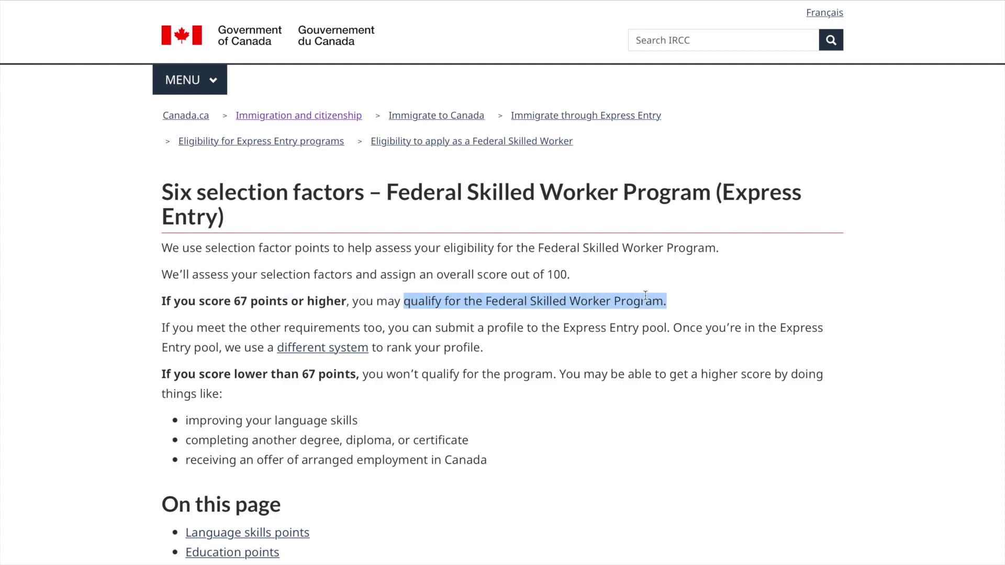
{"action": "left_click", "coordinate": [598, 304]}
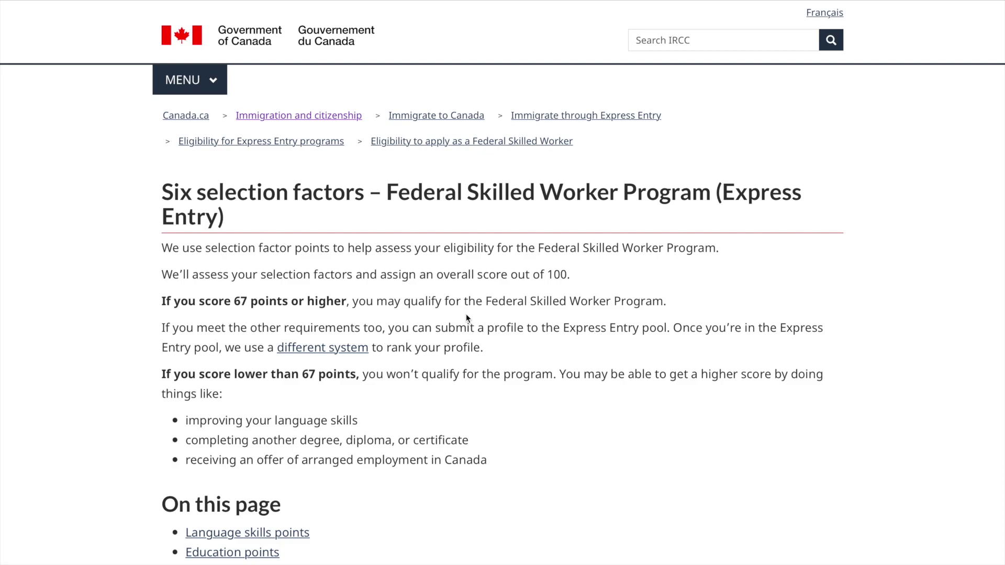
- Find the Language skills section, highlight its heading, and read the language testing requirements
{"action": "scroll", "coordinate": [466, 314], "scroll_direction": "down", "scroll_amount": 1}
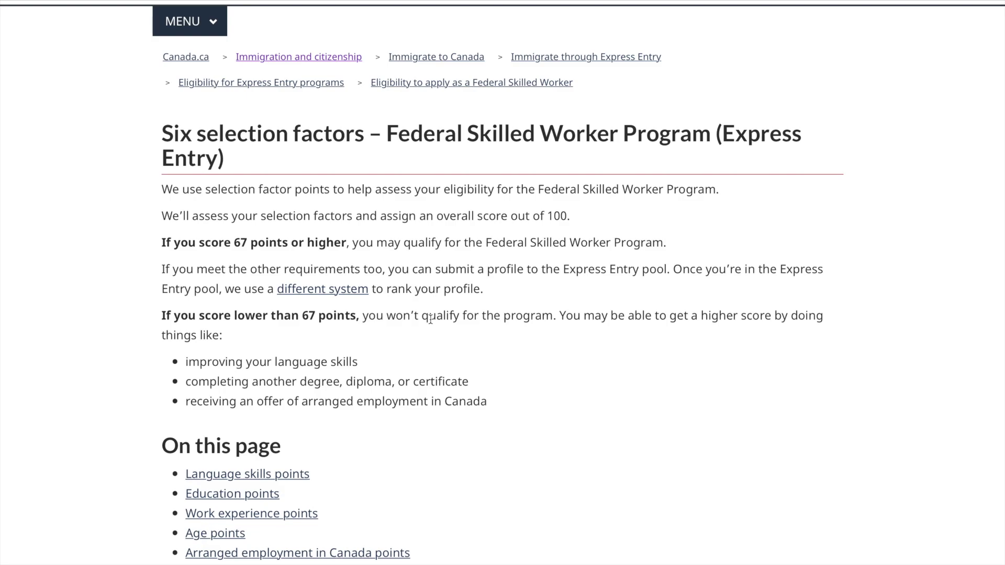
{"action": "scroll", "coordinate": [430, 319], "scroll_direction": "down", "scroll_amount": 5}
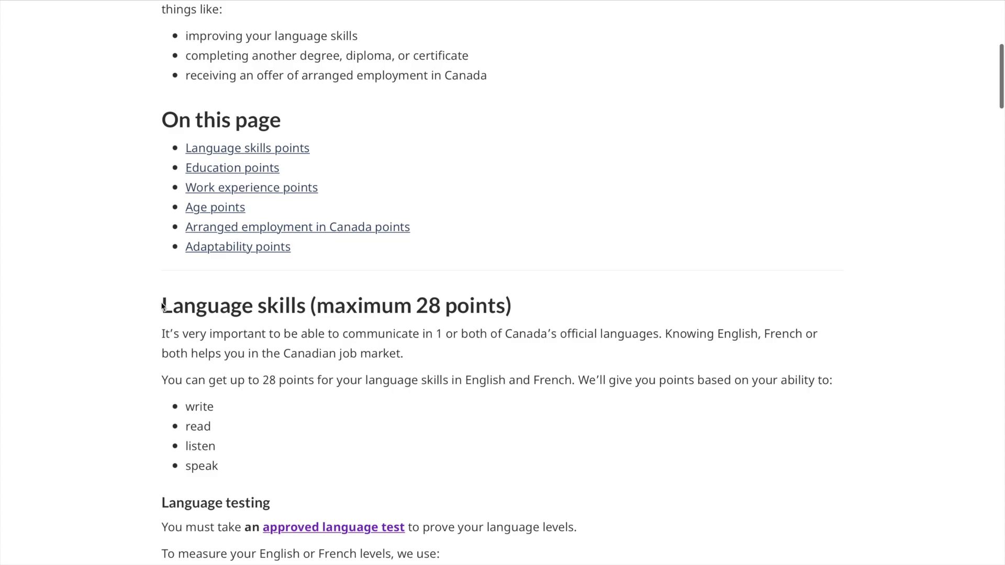
{"action": "left_click_drag", "start_coordinate": [162, 307], "coordinate": [521, 291]}
{"action": "scroll", "coordinate": [399, 305], "scroll_direction": "down", "scroll_amount": 2}
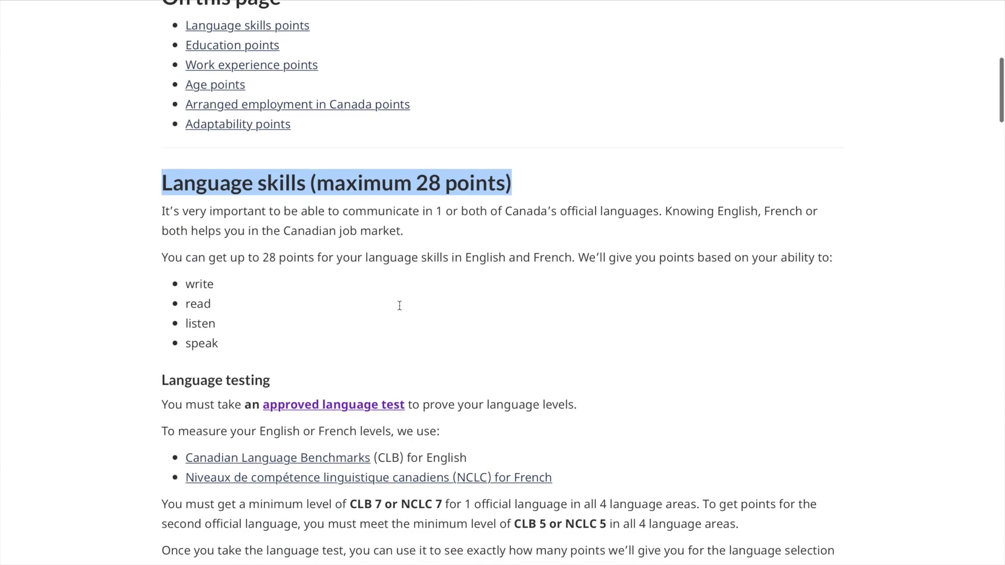
{"action": "scroll", "coordinate": [344, 308], "scroll_direction": "down", "scroll_amount": 1}
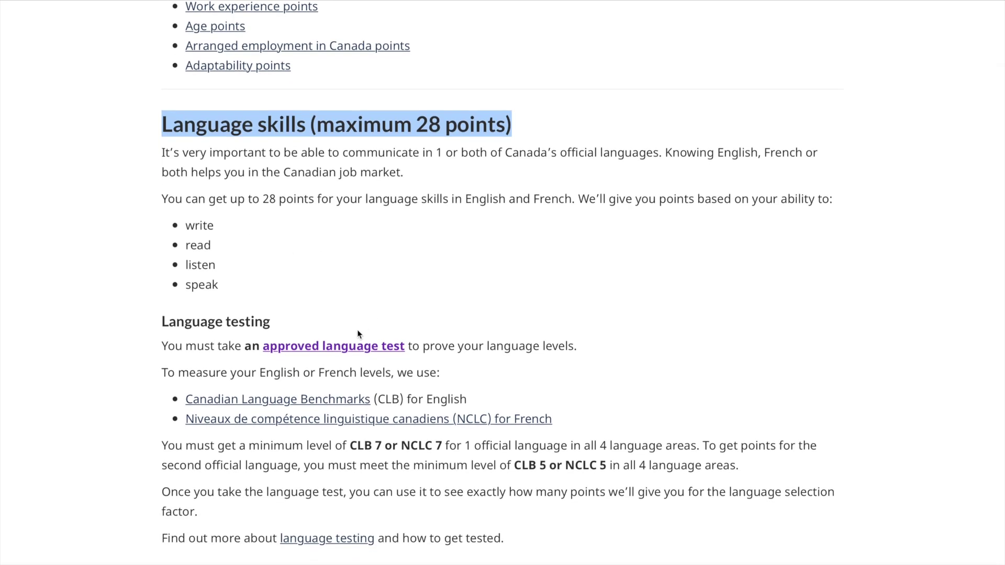
- Open the approved language test page, review the accepted English and French tests, and return to the selection factors page
{"action": "left_click", "coordinate": [345, 346]}
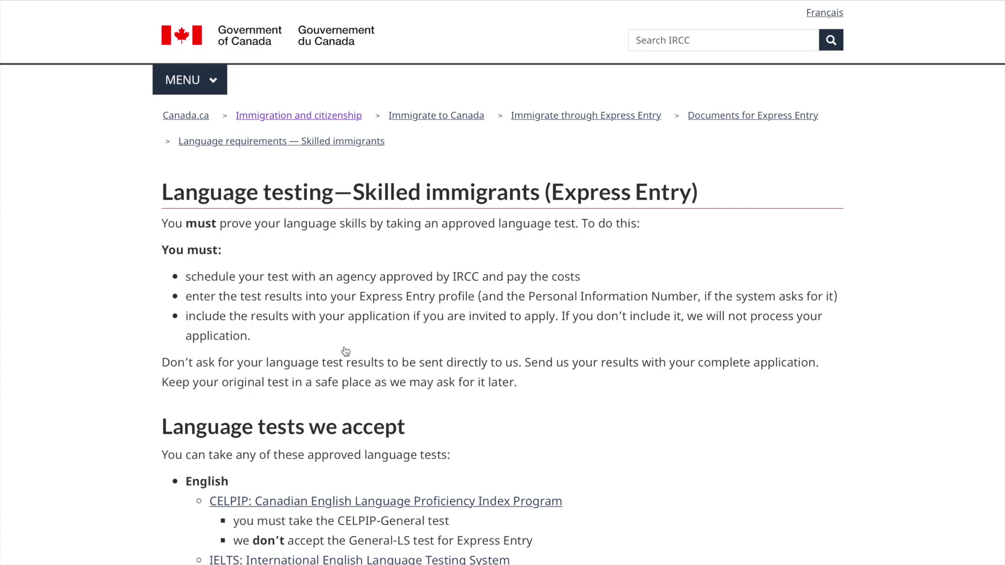
{"action": "scroll", "coordinate": [346, 350], "scroll_direction": "down", "scroll_amount": 3}
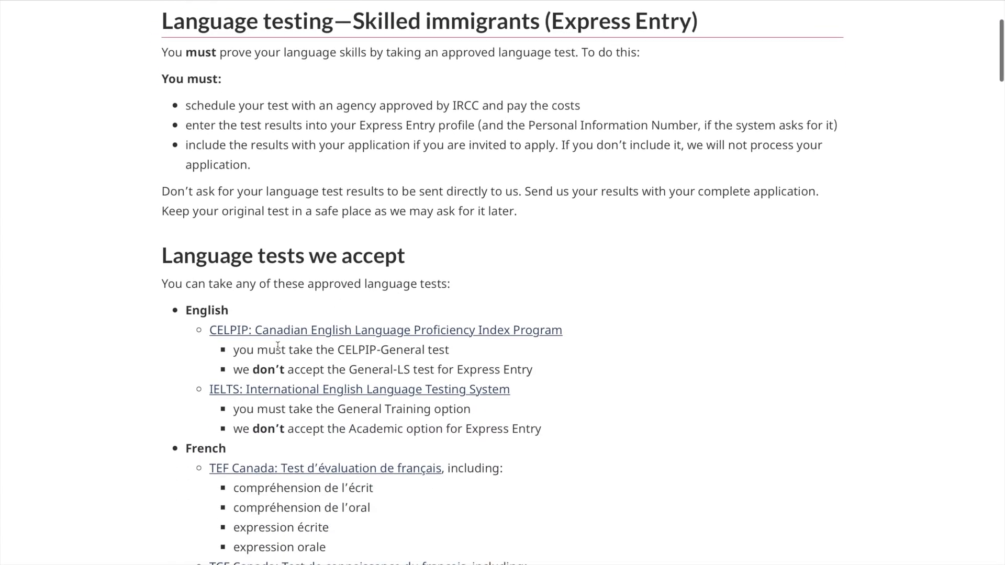
{"action": "scroll", "coordinate": [265, 343], "scroll_direction": "down", "scroll_amount": 2}
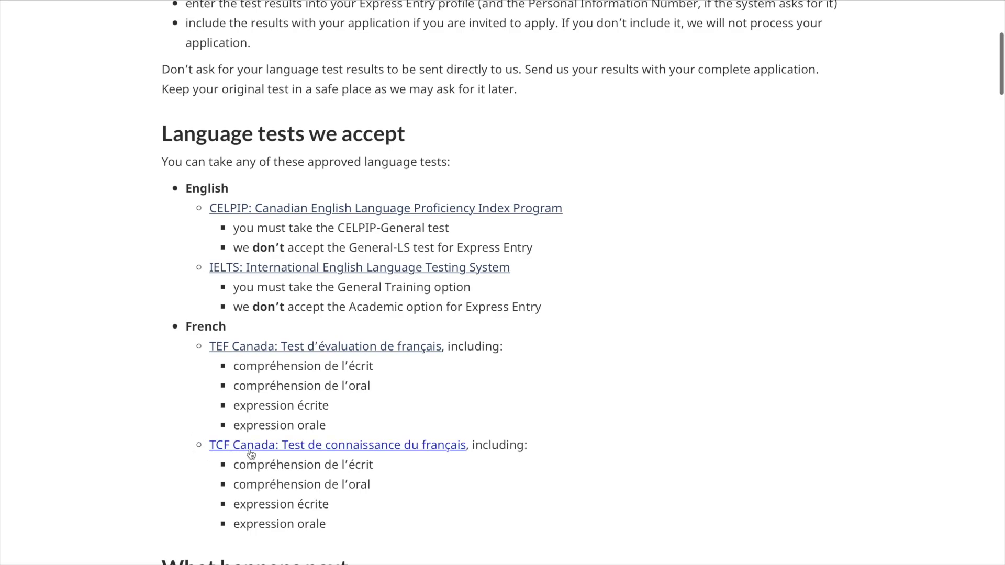
{"action": "scroll", "coordinate": [263, 482], "scroll_direction": "left", "scroll_amount": 5}
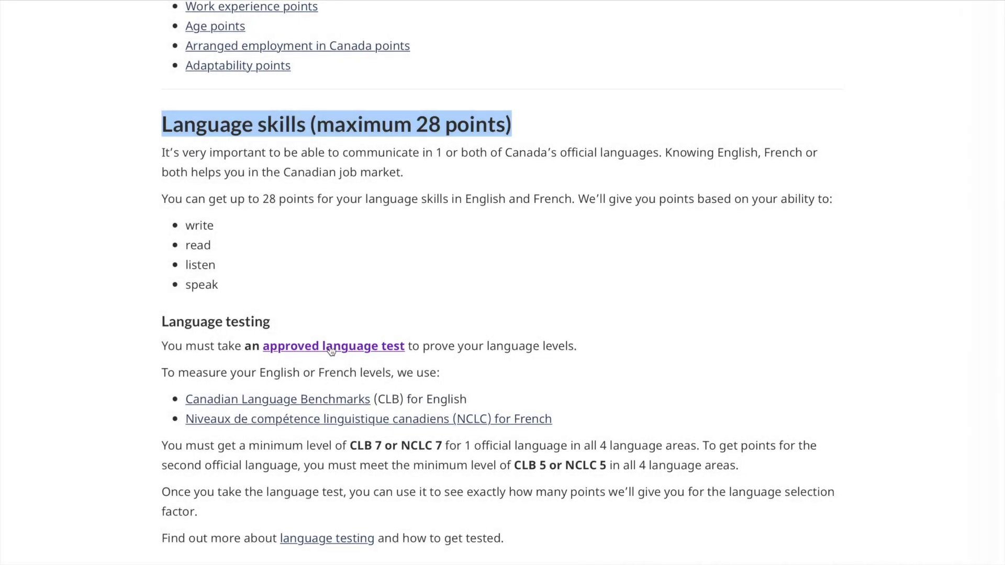
- Examine the minimum language levels and the points tables for the first and second official languages
{"action": "scroll", "coordinate": [345, 320], "scroll_direction": "down", "scroll_amount": 5}
{"action": "scroll", "coordinate": [344, 320], "scroll_direction": "down", "scroll_amount": 2}
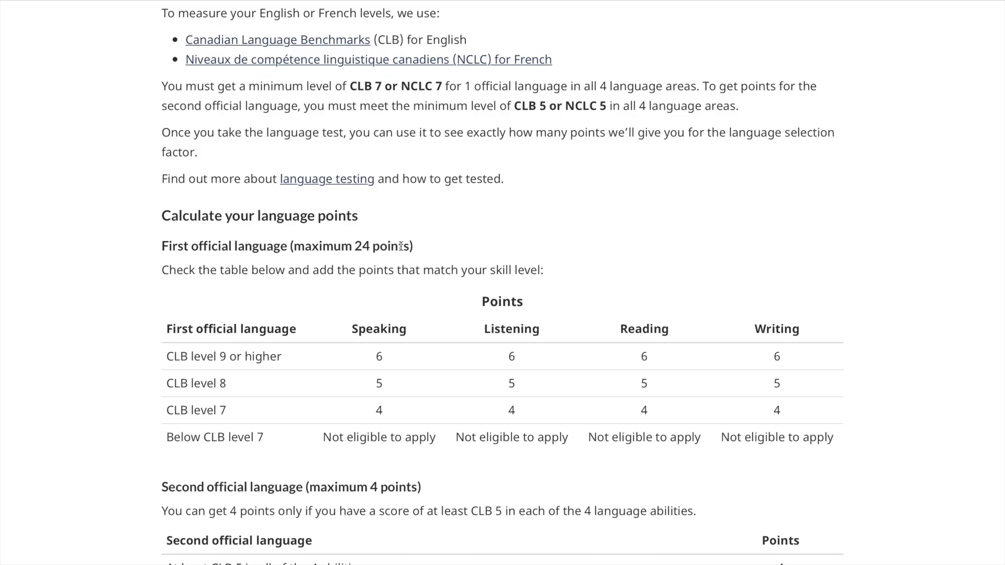
{"action": "scroll", "coordinate": [400, 246], "scroll_direction": "down", "scroll_amount": 1}
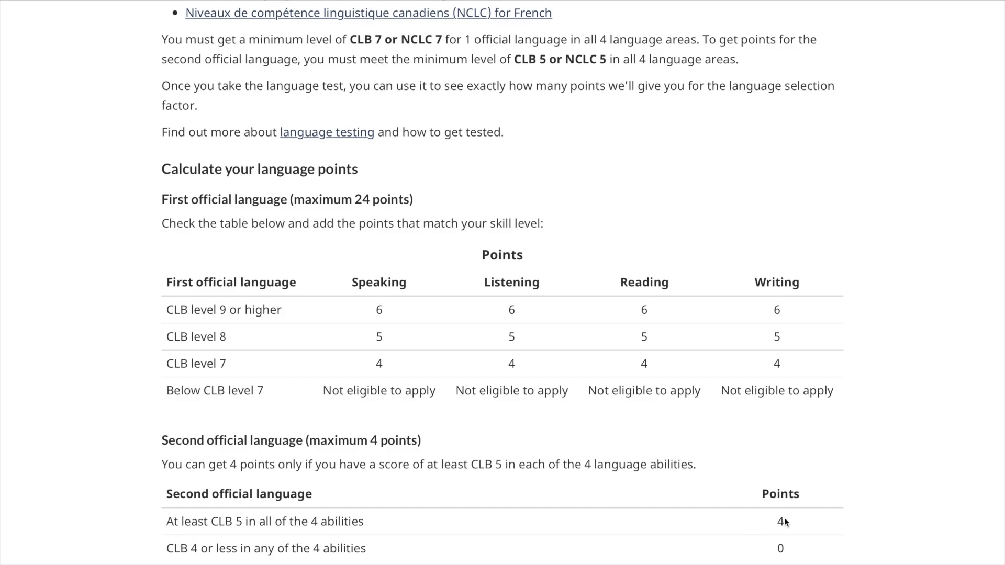
{"action": "scroll", "coordinate": [452, 310], "scroll_direction": "up", "scroll_amount": 7}
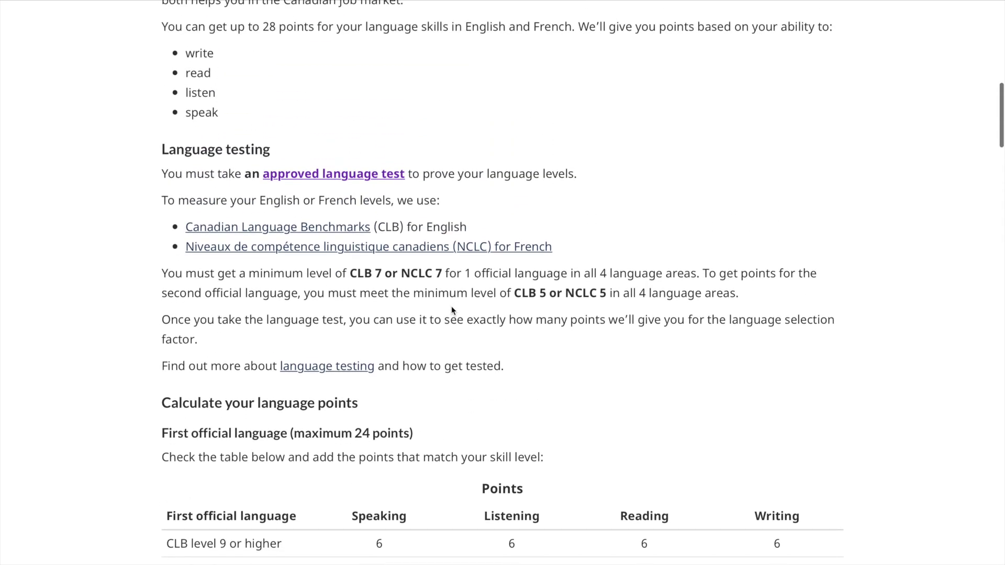
{"action": "scroll", "coordinate": [451, 310], "scroll_direction": "down", "scroll_amount": 5}
{"action": "scroll", "coordinate": [452, 310], "scroll_direction": "down", "scroll_amount": 4}
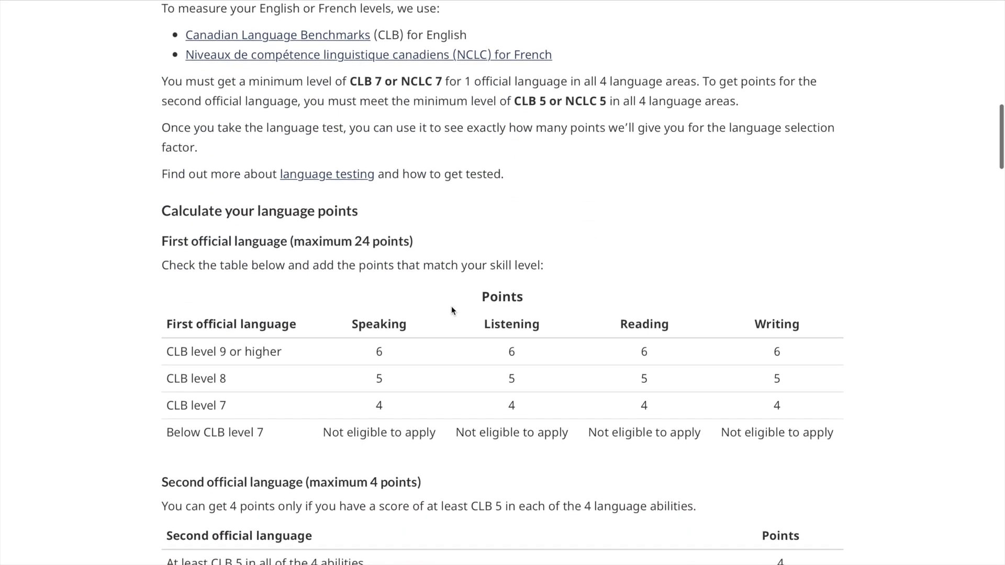
- Open the Educational Credential Assessment and designated organization links from the Education section and review the list of assessment organizations
{"action": "scroll", "coordinate": [452, 309], "scroll_direction": "down", "scroll_amount": 4}
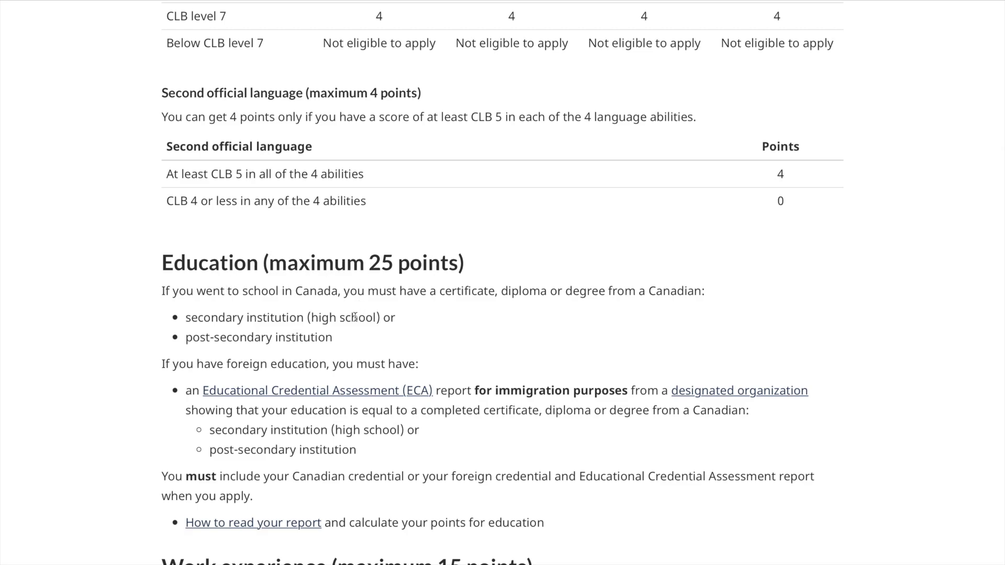
{"action": "scroll", "coordinate": [228, 303], "scroll_direction": "down", "scroll_amount": 1}
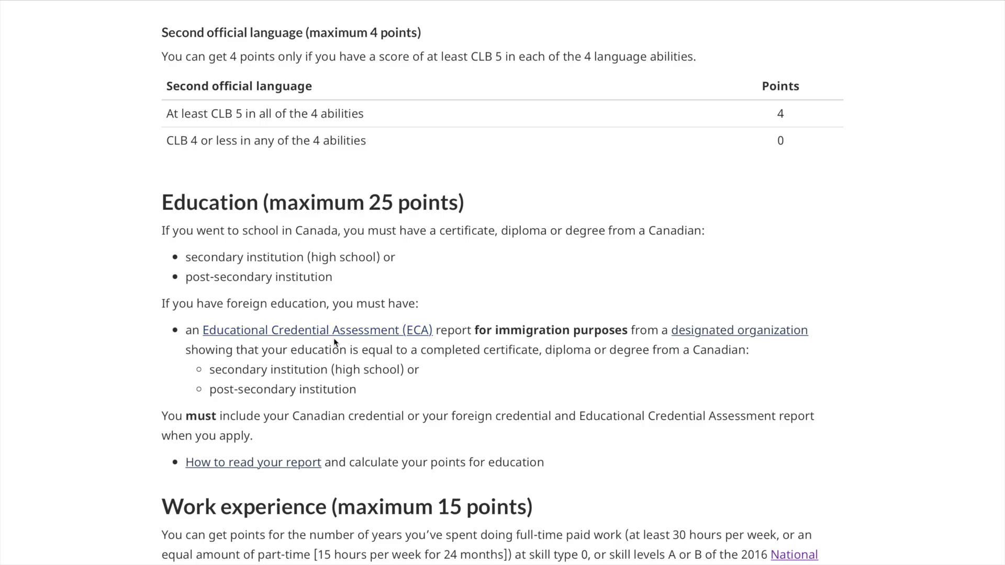
{"action": "left_click", "coordinate": [305, 332], "text": "ctrl"}
{"action": "left_click", "coordinate": [740, 338]}
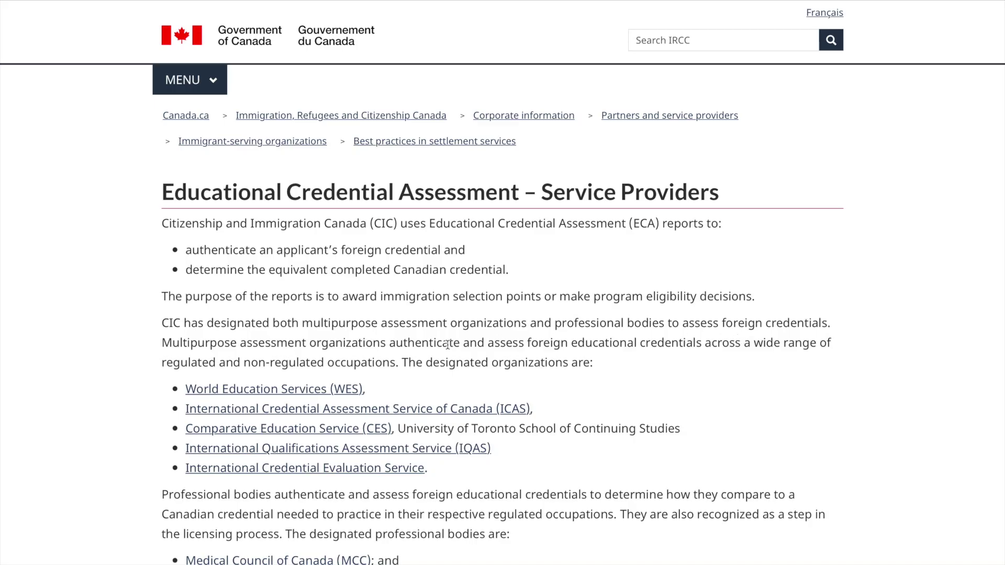
{"action": "scroll", "coordinate": [448, 344], "scroll_direction": "down", "scroll_amount": 1}
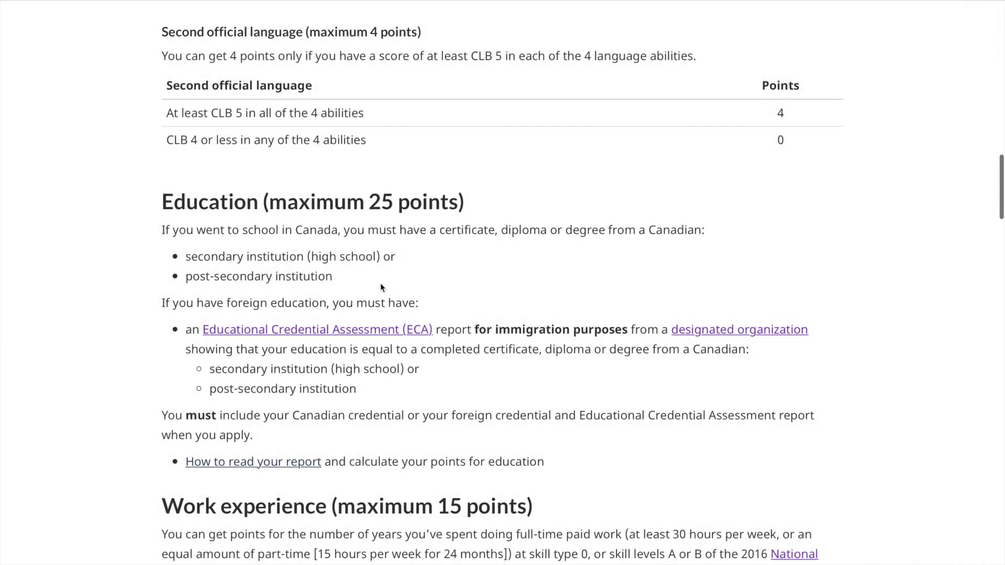
- Open the guide on how to read the credential assessment report and find its comparison table section
{"action": "scroll", "coordinate": [380, 283], "scroll_direction": "down", "scroll_amount": 1}
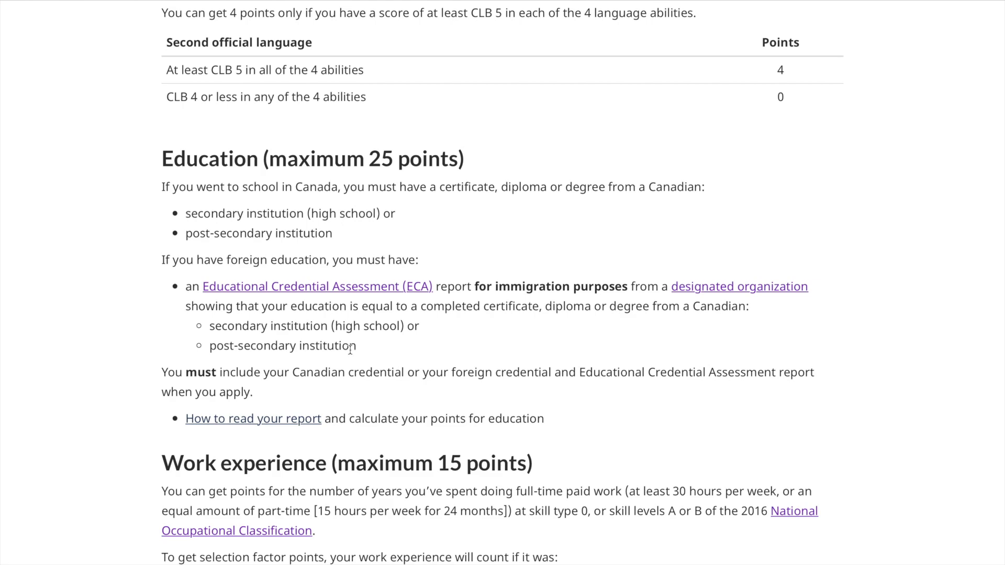
{"action": "left_click", "coordinate": [265, 419]}
{"action": "scroll", "coordinate": [265, 423], "scroll_direction": "down", "scroll_amount": 4}
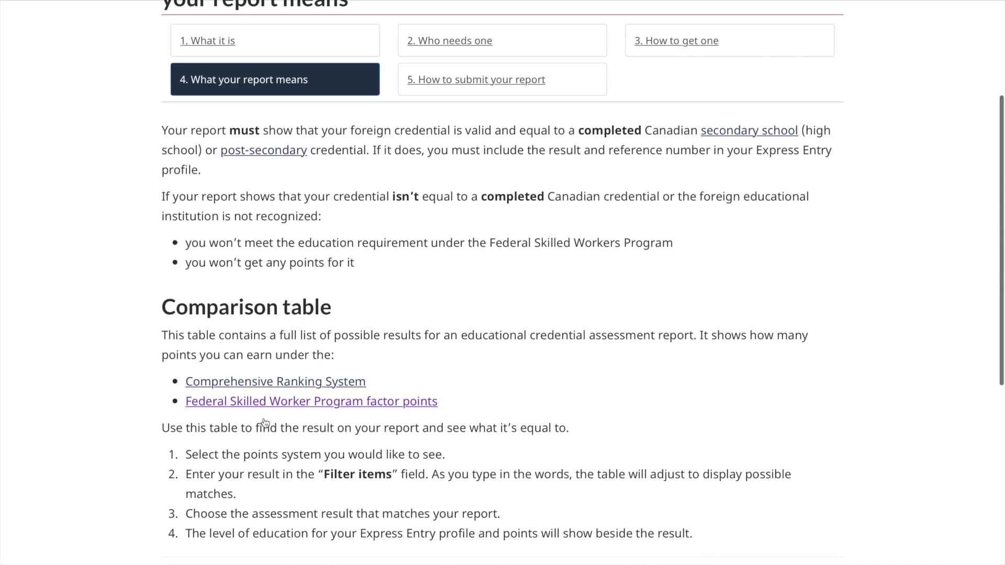
{"action": "scroll", "coordinate": [265, 423], "scroll_direction": "down", "scroll_amount": 2}
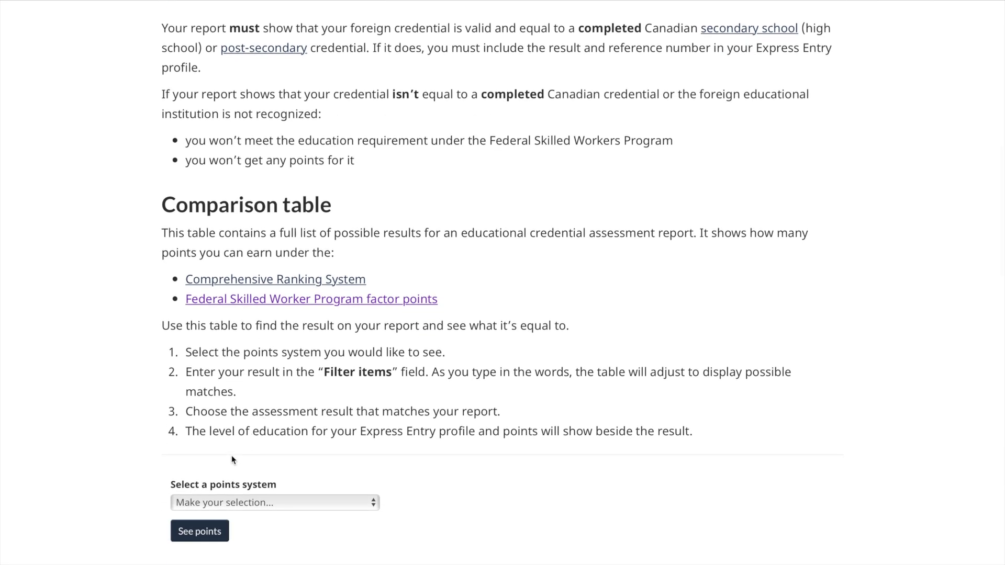
- Choose Federal Skilled Worker Program factor points as the points system and display its education points table
{"action": "left_click", "coordinate": [235, 502]}
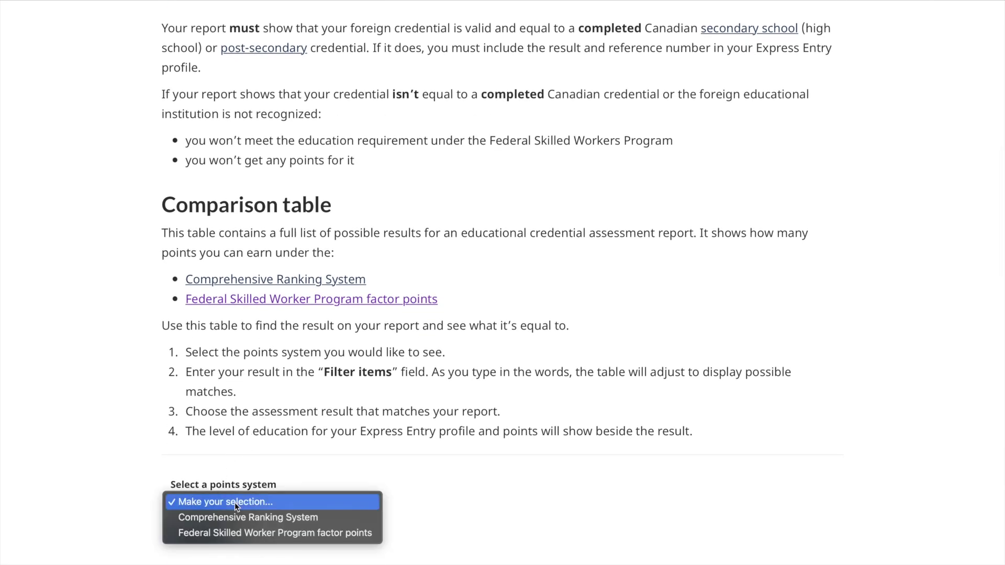
{"action": "left_click", "coordinate": [234, 534]}
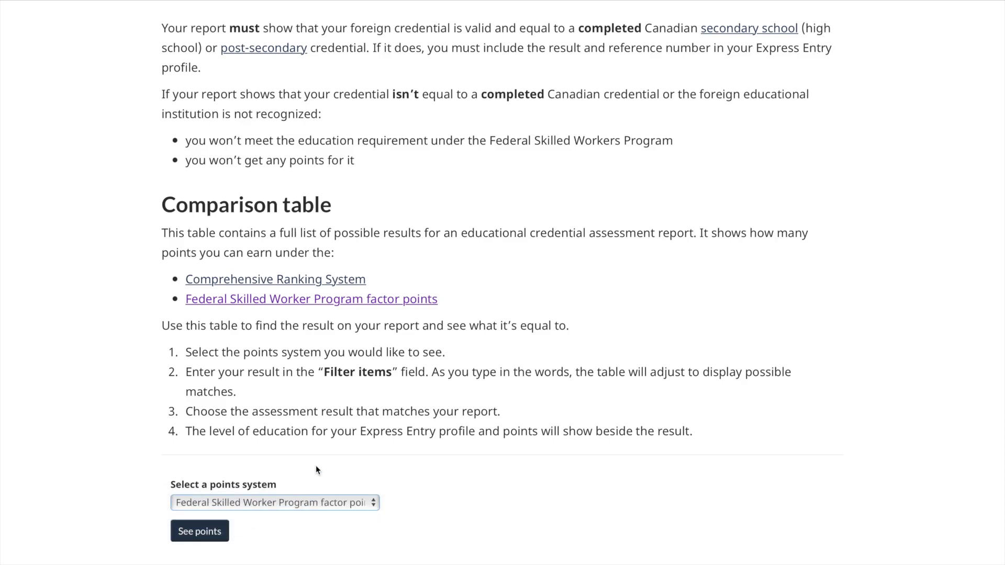
{"action": "scroll", "coordinate": [329, 453], "scroll_direction": "down", "scroll_amount": 6}
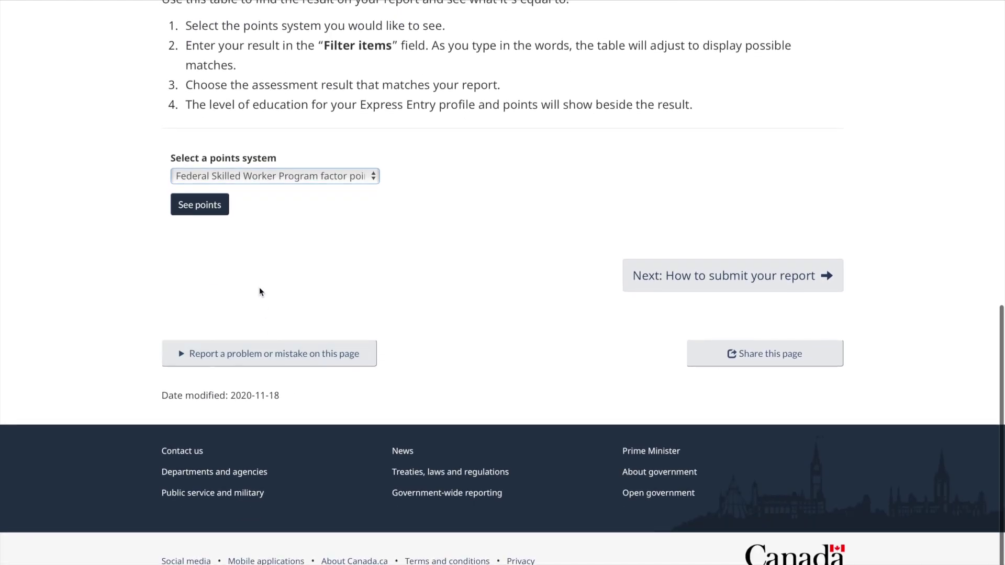
{"action": "left_click", "coordinate": [202, 204]}
{"action": "scroll", "coordinate": [445, 259], "scroll_direction": "down", "scroll_amount": 3}
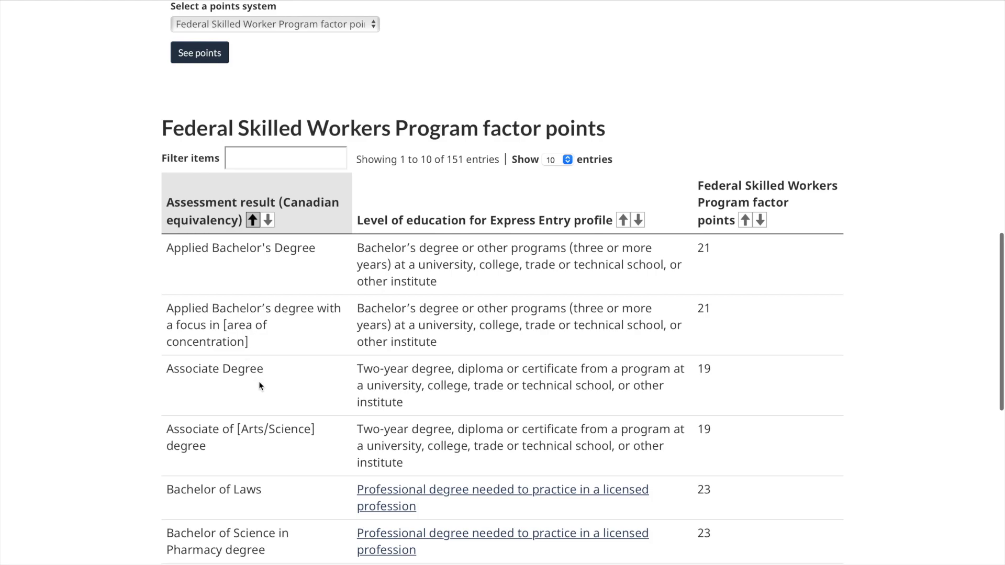
{"action": "scroll", "coordinate": [268, 385], "scroll_direction": "down", "scroll_amount": 1}
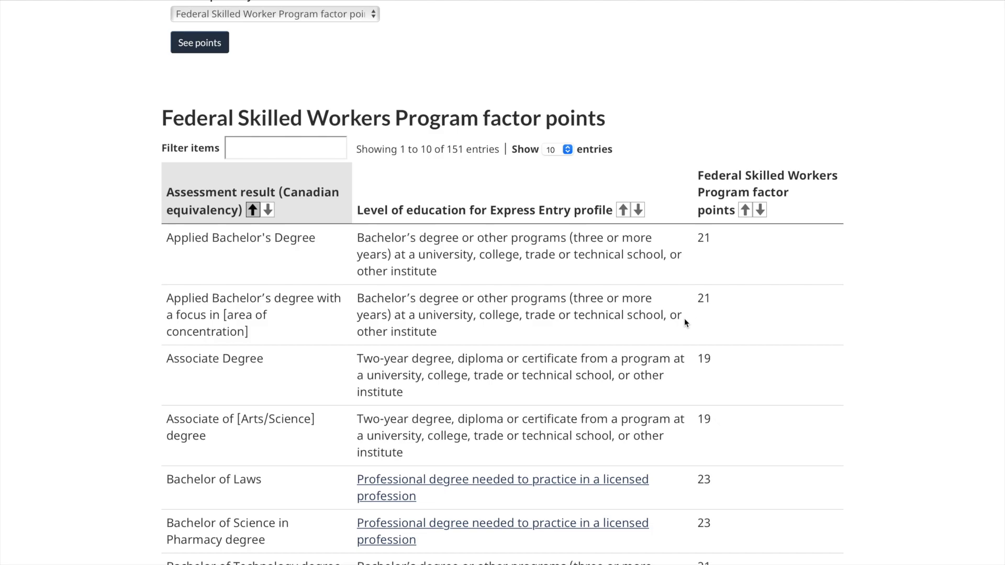
- Look up education points by filtering the factor points table for "maste" and for "phd"
{"action": "left_click", "coordinate": [312, 156]}
{"action": "type", "text": "maste"}
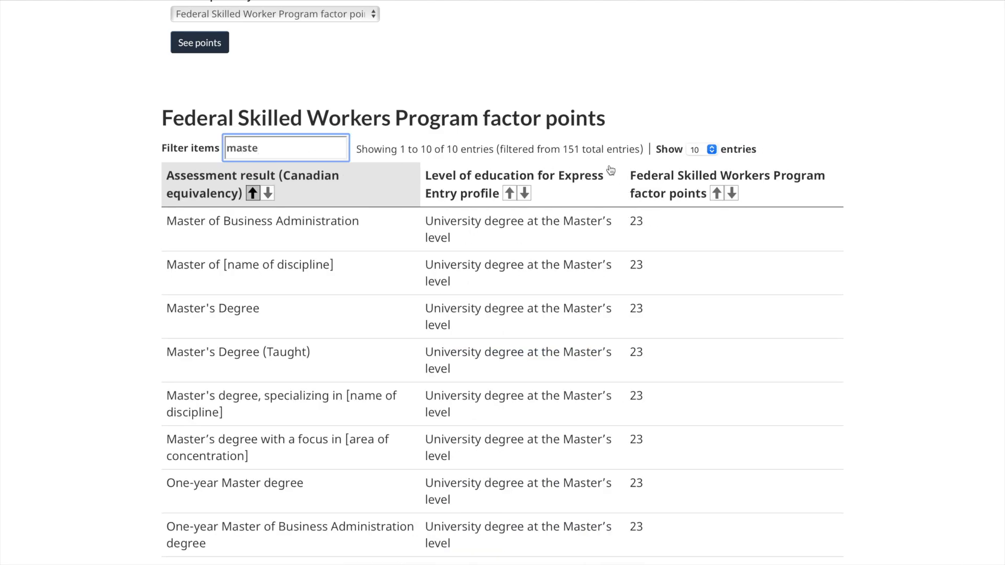
{"action": "double_click", "coordinate": [286, 146]}
{"action": "type", "text": "phd"}
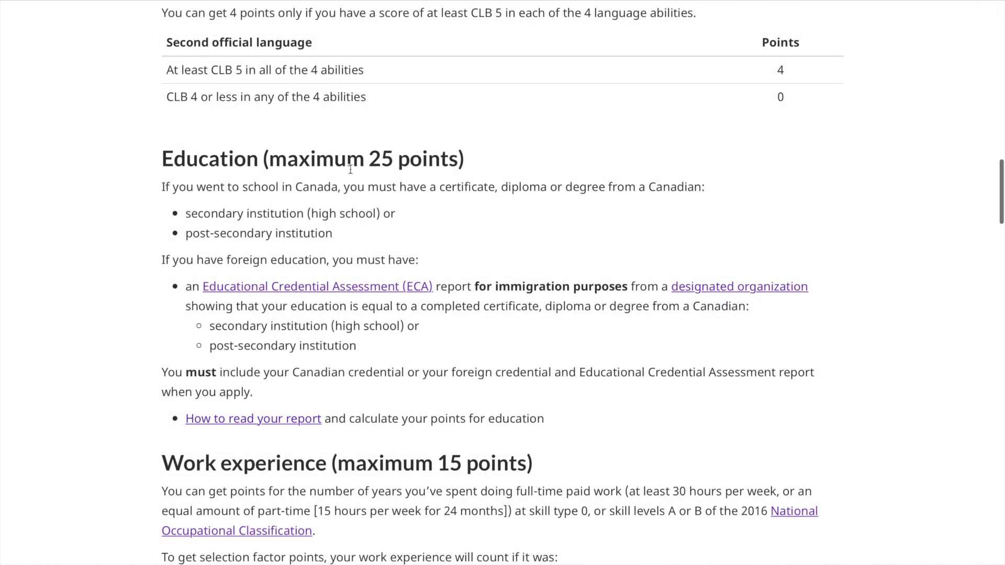
- Examine the work experience rules and points chart and the age points table on the selection factors page
{"action": "scroll", "coordinate": [356, 185], "scroll_direction": "down", "scroll_amount": 4}
{"action": "scroll", "coordinate": [355, 186], "scroll_direction": "down", "scroll_amount": 1}
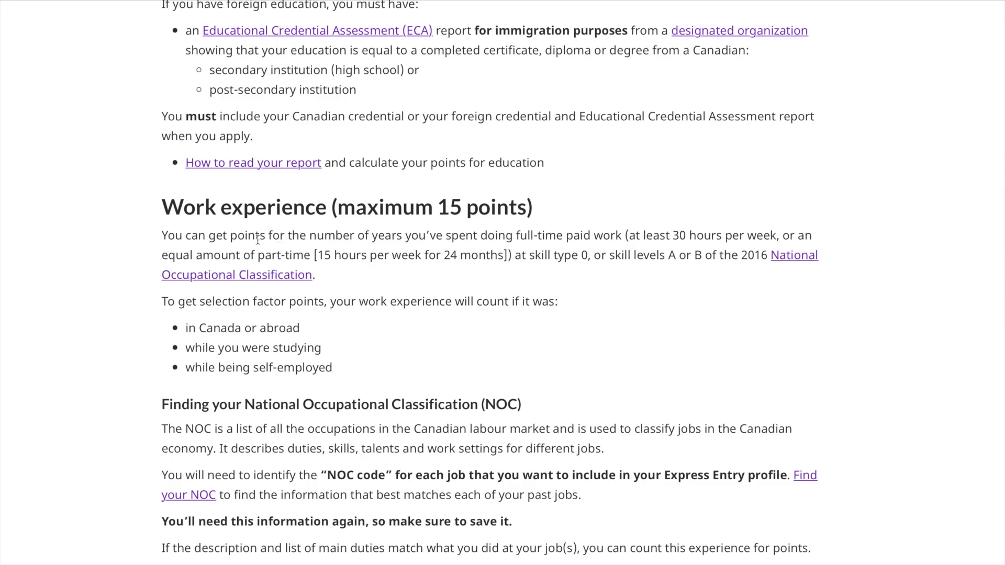
{"action": "scroll", "coordinate": [272, 216], "scroll_direction": "down", "scroll_amount": 1}
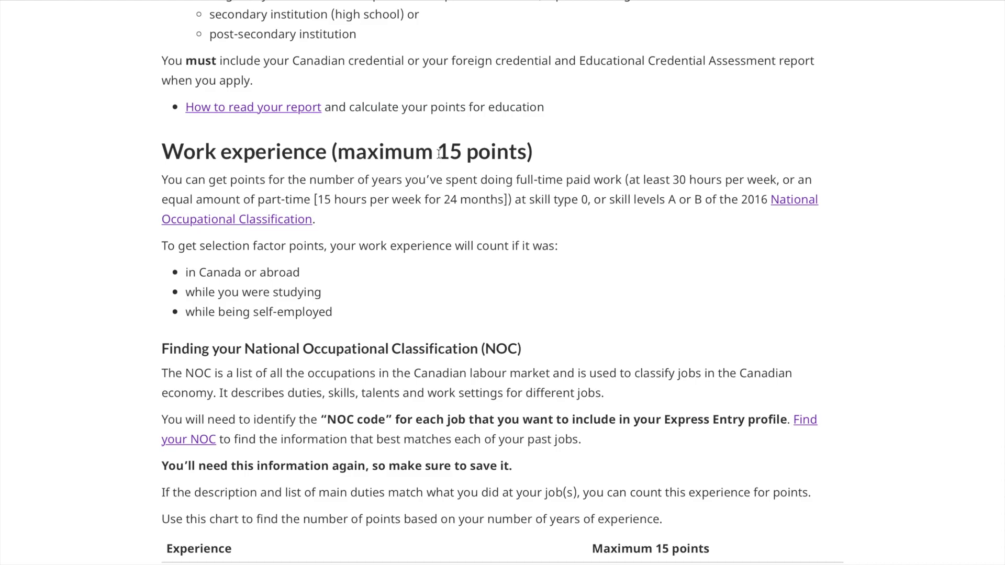
{"action": "scroll", "coordinate": [439, 153], "scroll_direction": "down", "scroll_amount": 5}
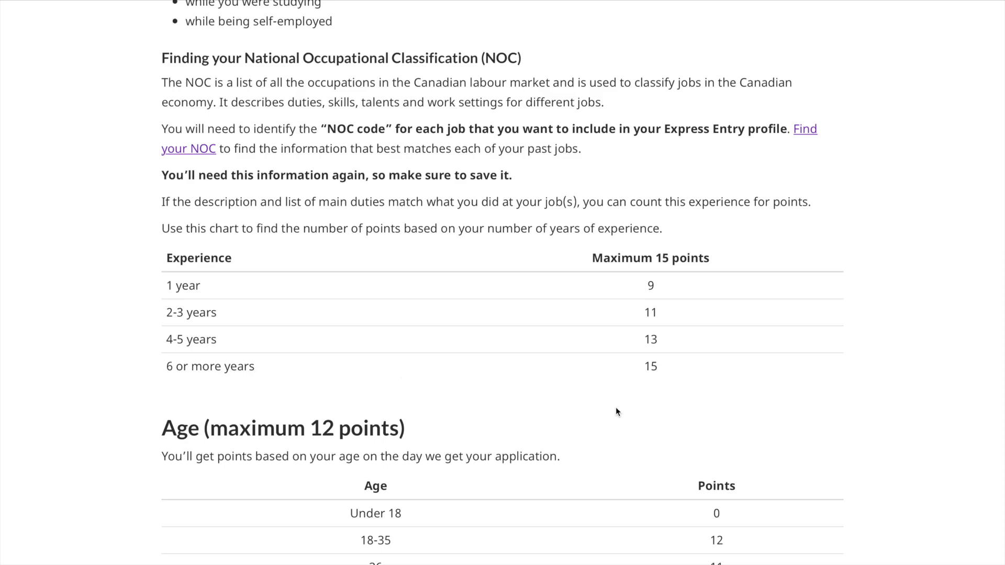
{"action": "scroll", "coordinate": [616, 411], "scroll_direction": "down", "scroll_amount": 3}
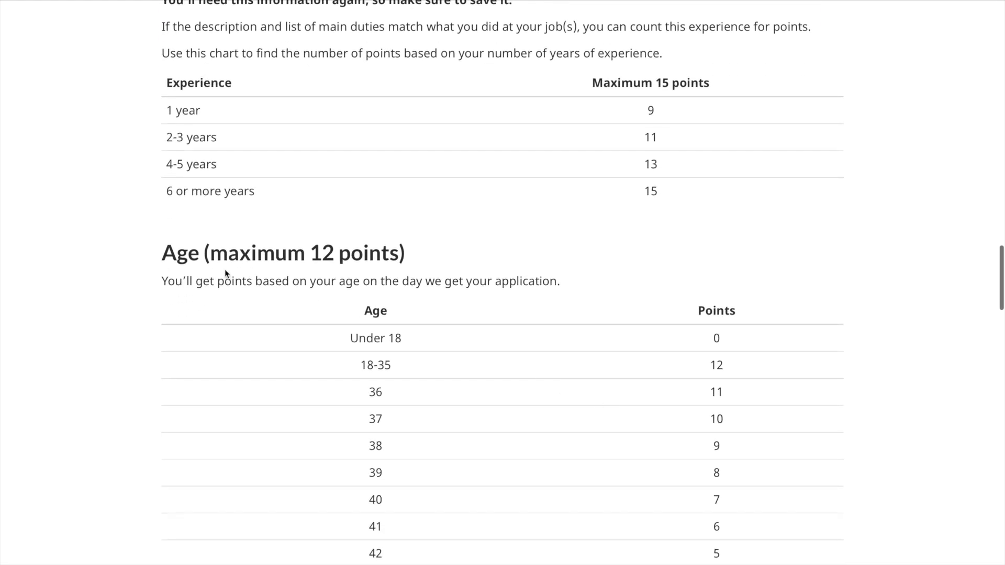
- Examine the age points table and the valid job offer requirements for arranged employment in Canada
{"action": "scroll", "coordinate": [302, 255], "scroll_direction": "down", "scroll_amount": 3}
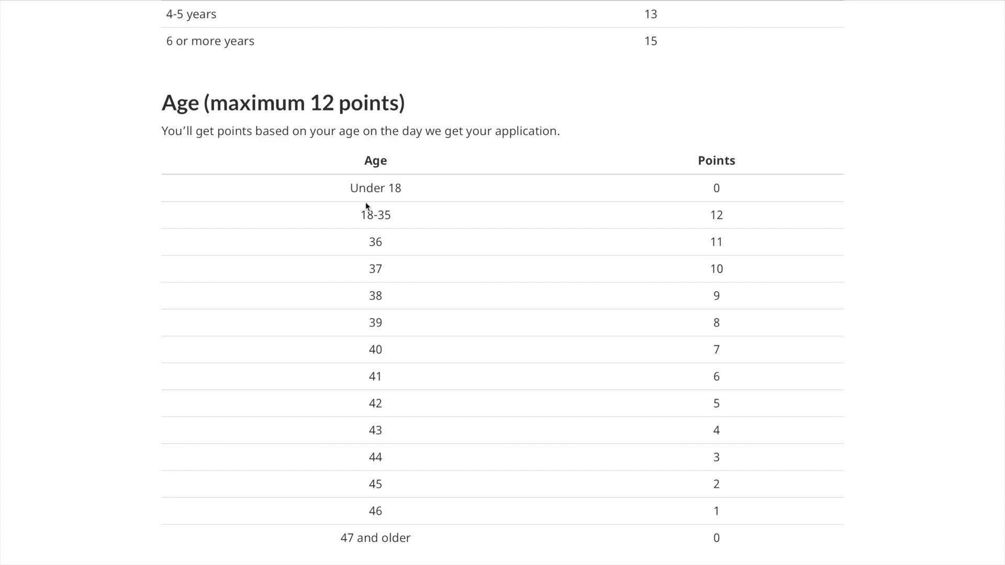
{"action": "scroll", "coordinate": [365, 202], "scroll_direction": "down", "scroll_amount": 6}
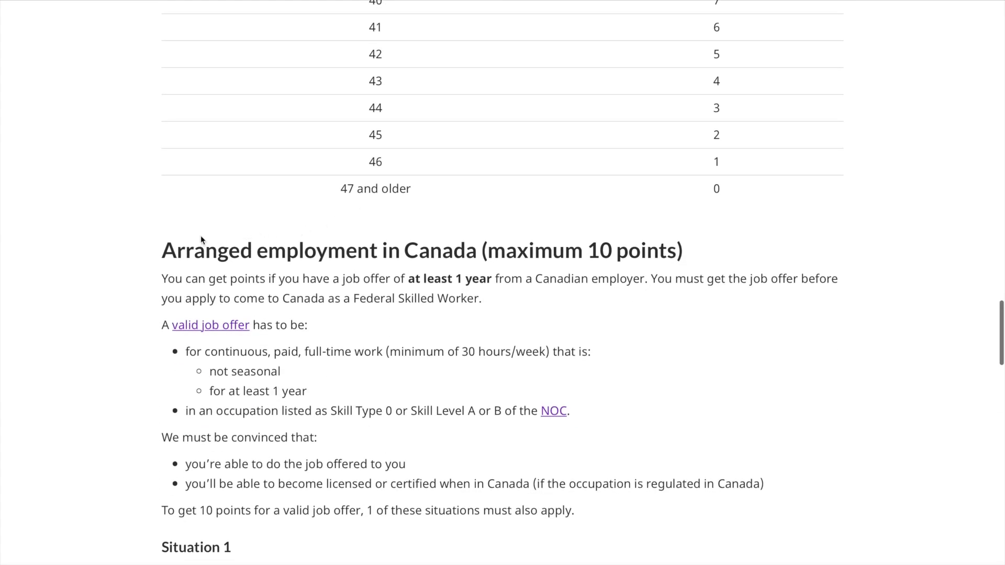
{"action": "scroll", "coordinate": [268, 255], "scroll_direction": "down", "scroll_amount": 1}
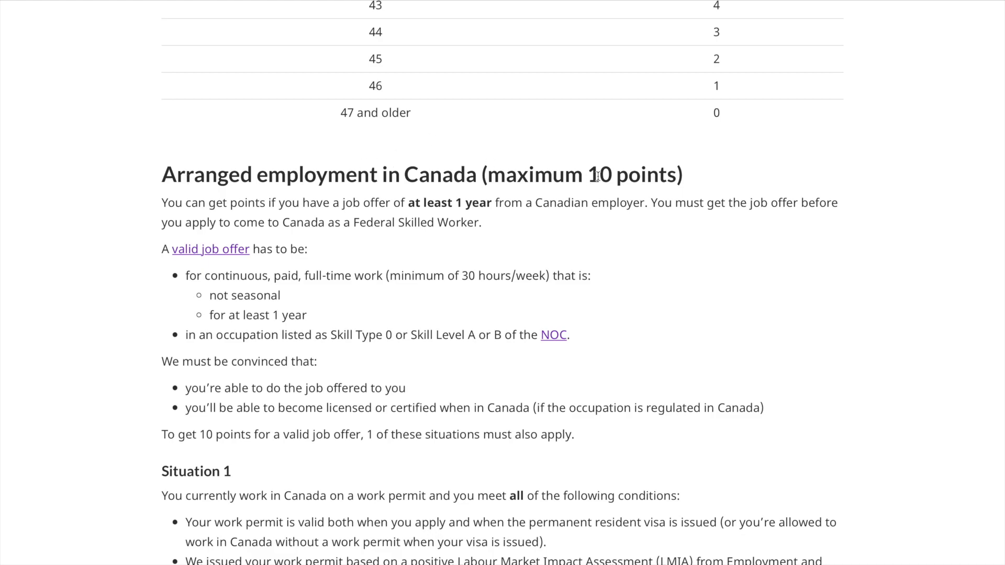
{"action": "scroll", "coordinate": [422, 261], "scroll_direction": "down", "scroll_amount": 4}
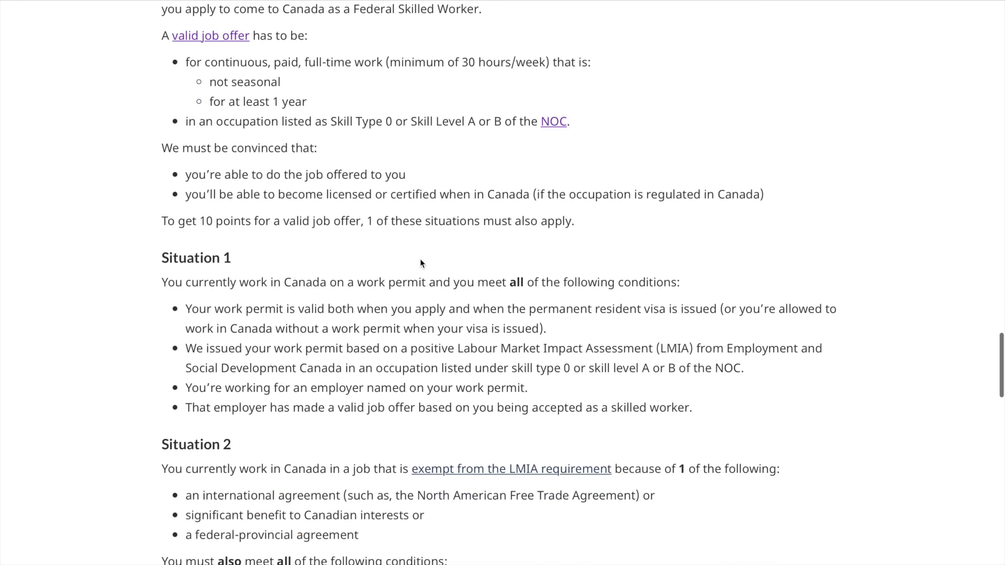
- Examine the situations that qualify for arranged employment points, highlighting the Situation 1 work-in-Canada wording and the Situation 3 employer LMIA condition
{"action": "left_click_drag", "start_coordinate": [236, 283], "coordinate": [321, 284]}
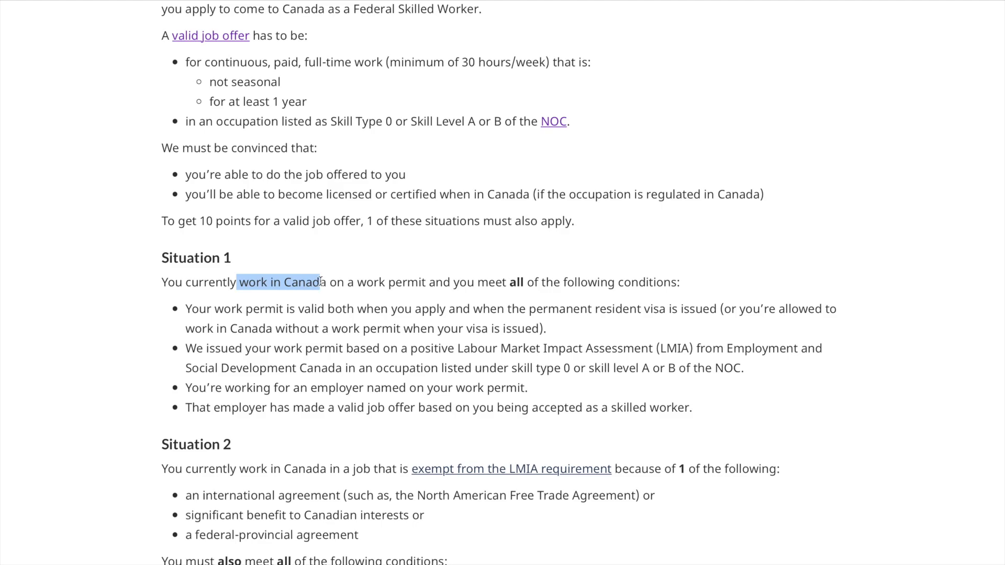
{"action": "scroll", "coordinate": [236, 354], "scroll_direction": "down", "scroll_amount": 2}
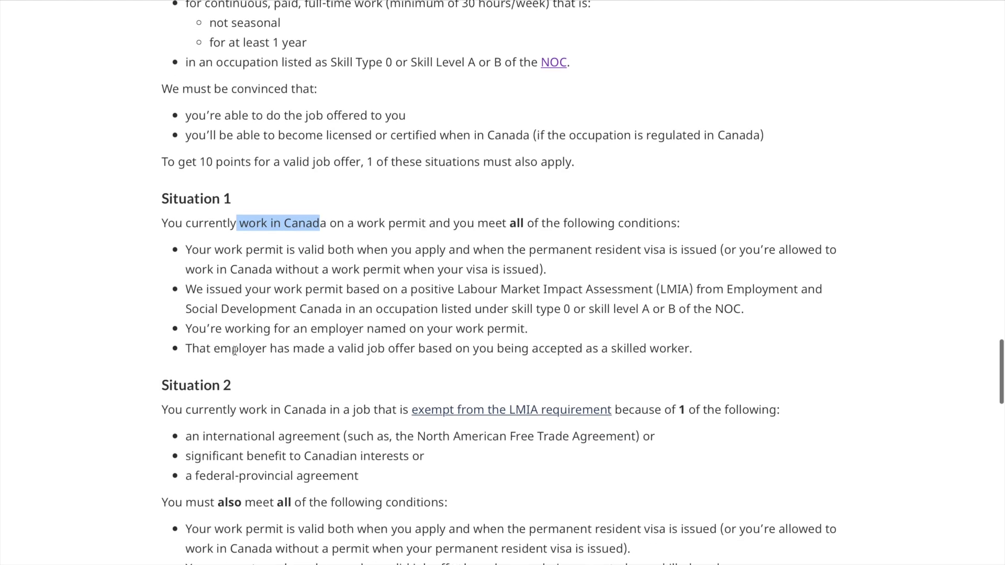
{"action": "scroll", "coordinate": [237, 354], "scroll_direction": "down", "scroll_amount": 1}
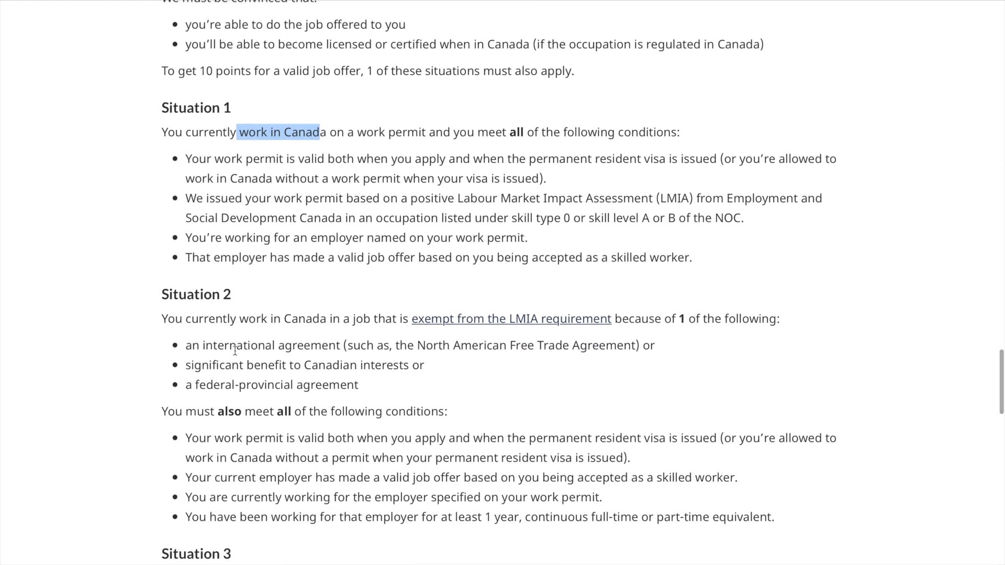
{"action": "scroll", "coordinate": [234, 351], "scroll_direction": "down", "scroll_amount": 4}
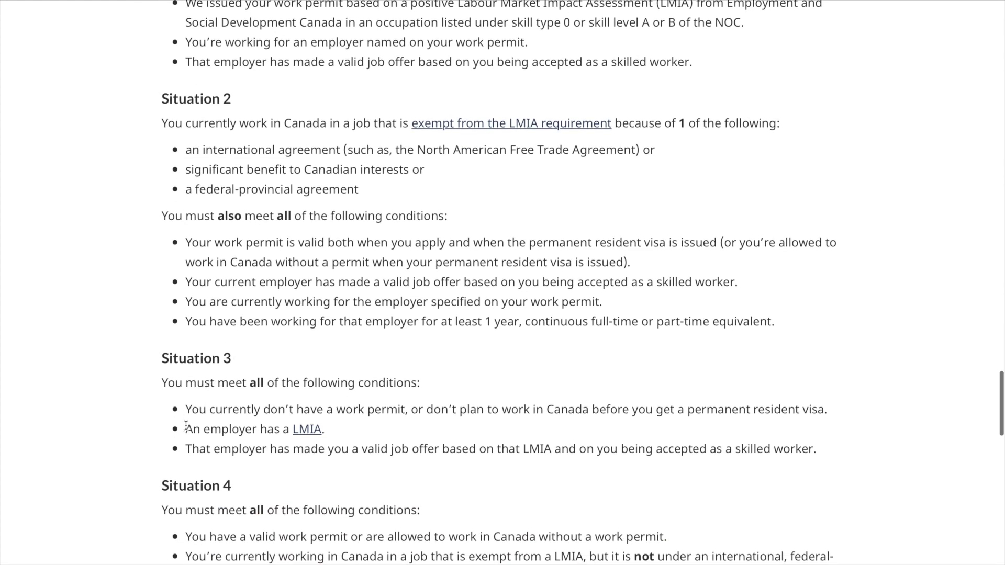
{"action": "left_click_drag", "start_coordinate": [187, 428], "coordinate": [331, 429]}
{"action": "scroll", "coordinate": [332, 429], "scroll_direction": "down", "scroll_amount": 1}
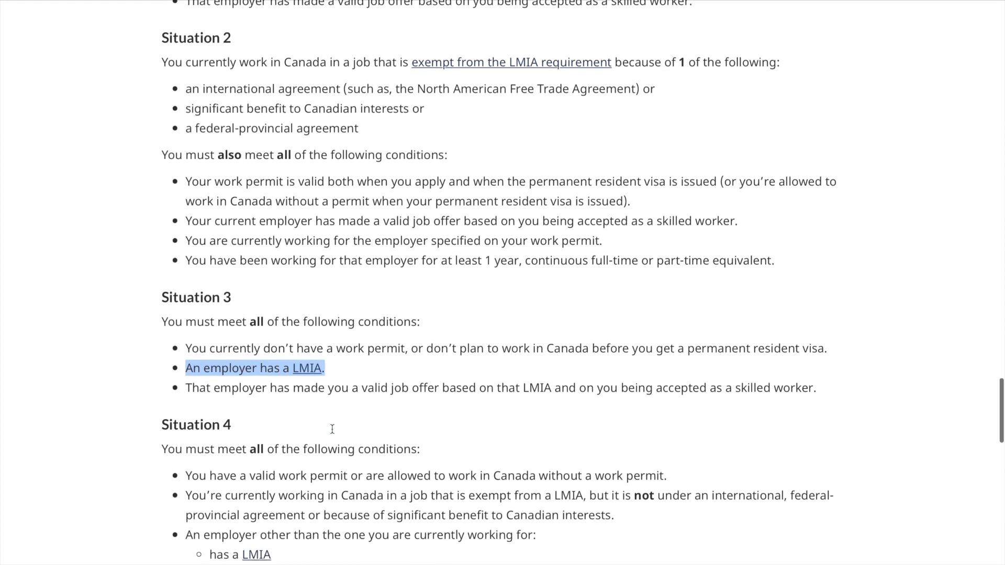
{"action": "scroll", "coordinate": [332, 429], "scroll_direction": "up", "scroll_amount": 8}
{"action": "scroll", "coordinate": [332, 428], "scroll_direction": "up", "scroll_amount": 5}
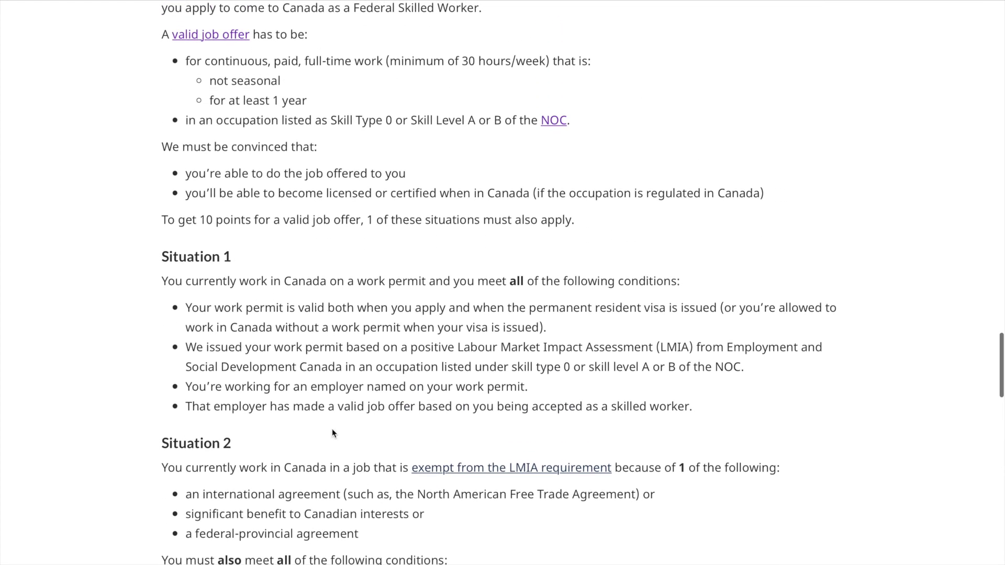
{"action": "left_click_drag", "start_coordinate": [490, 181], "coordinate": [592, 183]}
{"action": "left_click", "coordinate": [457, 226]}
- Examine the adaptability criteria and their points, from the spouse's language level through studies, work and arranged employment to relatives in Canada
{"action": "scroll", "coordinate": [457, 226], "scroll_direction": "down", "scroll_amount": 20}
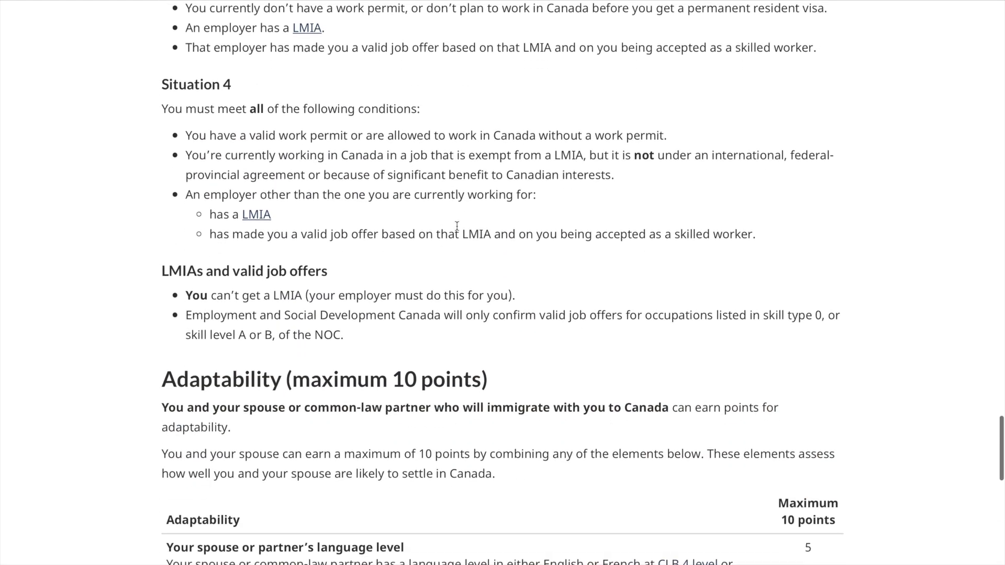
{"action": "scroll", "coordinate": [457, 226], "scroll_direction": "down", "scroll_amount": 3}
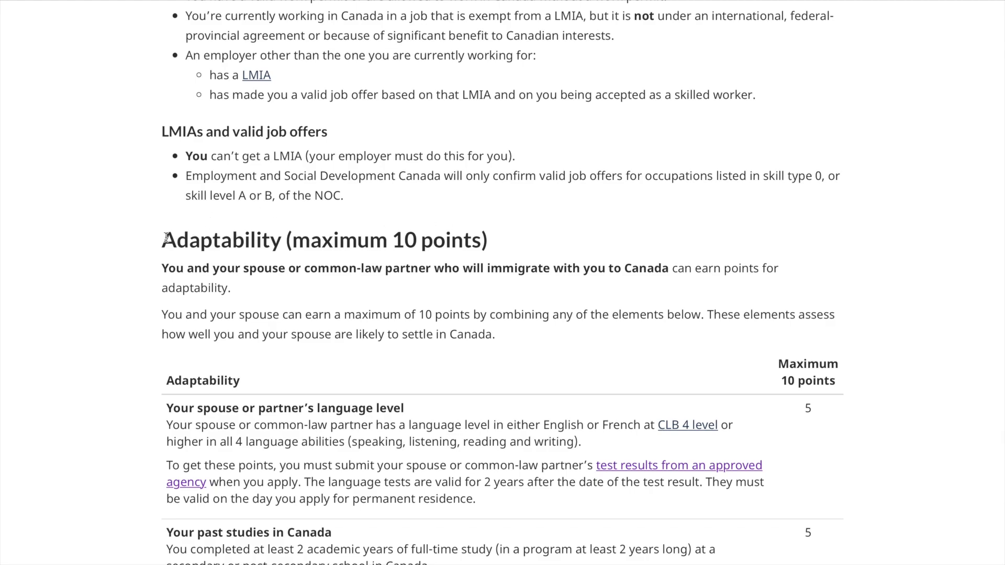
{"action": "left_click_drag", "start_coordinate": [165, 237], "coordinate": [267, 240]}
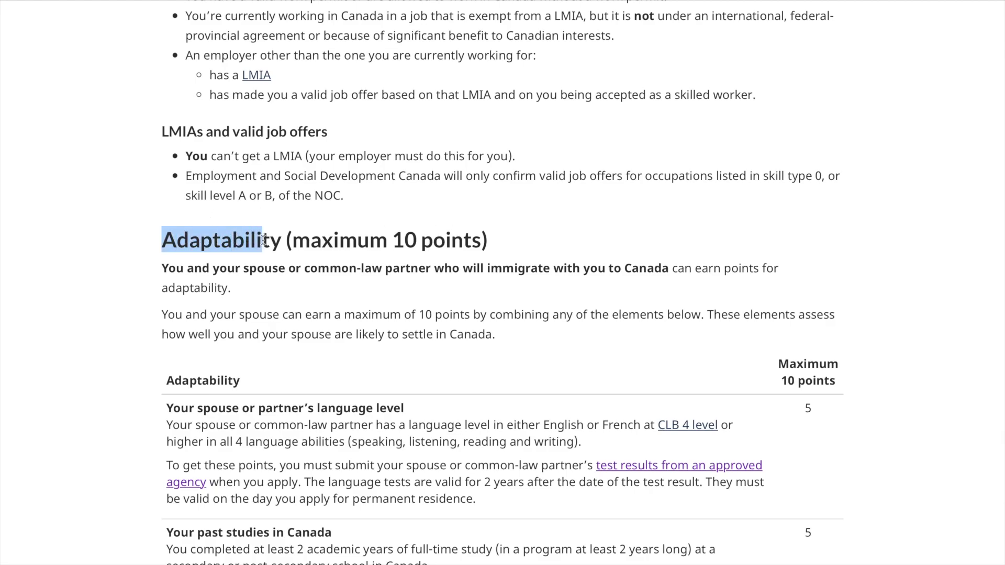
{"action": "left_click", "coordinate": [287, 326]}
{"action": "scroll", "coordinate": [287, 323], "scroll_direction": "down", "scroll_amount": 1}
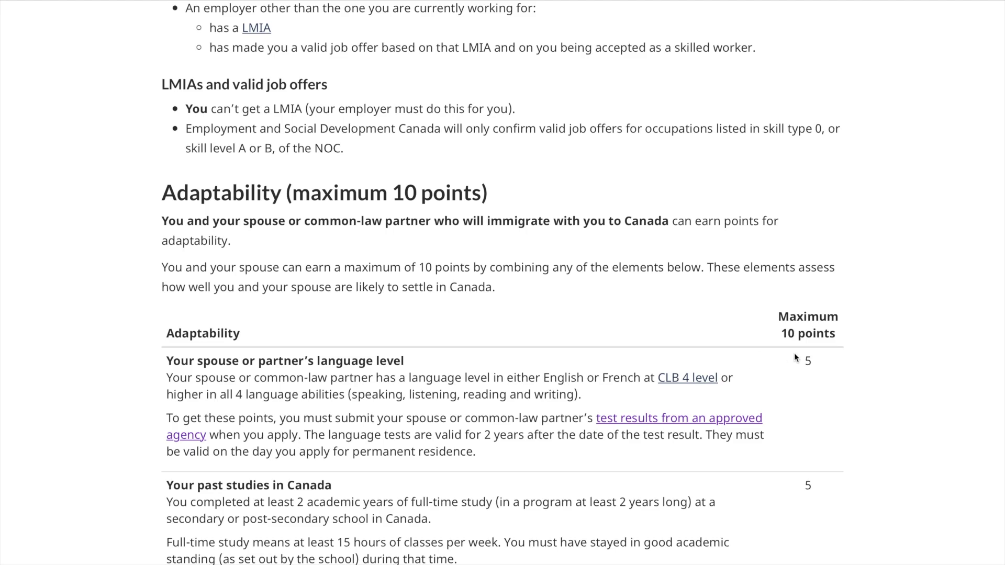
{"action": "scroll", "coordinate": [819, 348], "scroll_direction": "down", "scroll_amount": 1}
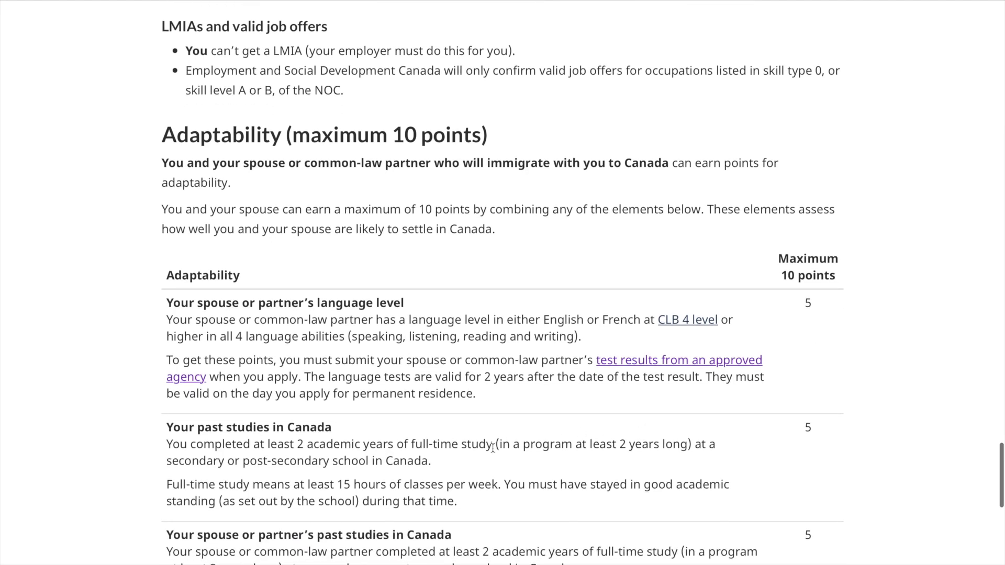
{"action": "scroll", "coordinate": [492, 447], "scroll_direction": "down", "scroll_amount": 2}
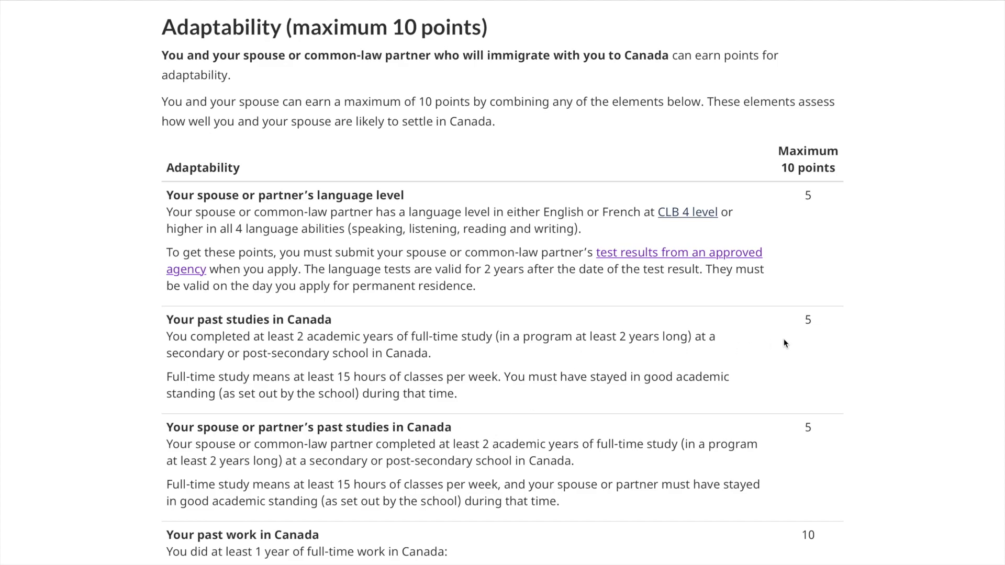
{"action": "scroll", "coordinate": [786, 338], "scroll_direction": "down", "scroll_amount": 2}
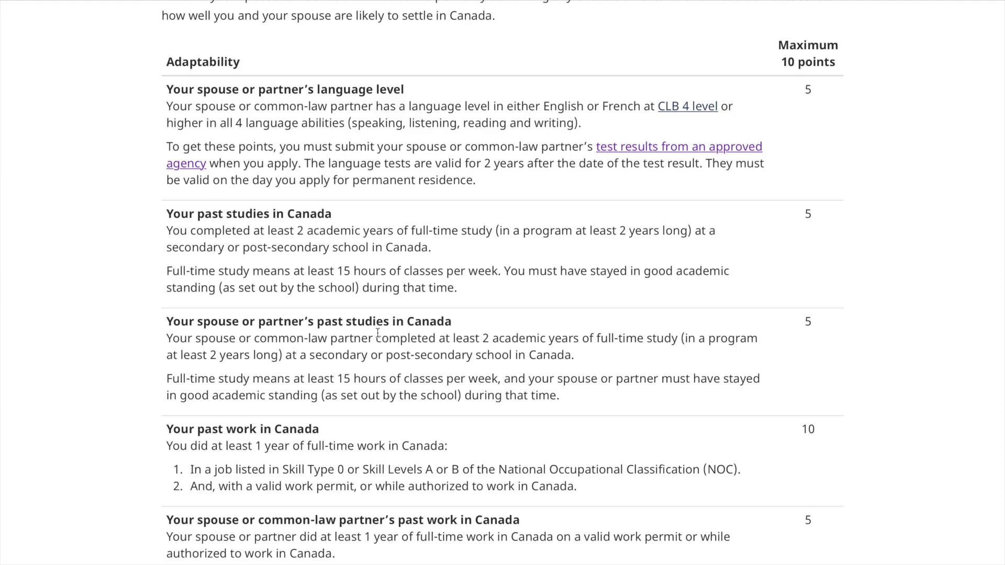
{"action": "scroll", "coordinate": [378, 333], "scroll_direction": "down", "scroll_amount": 1}
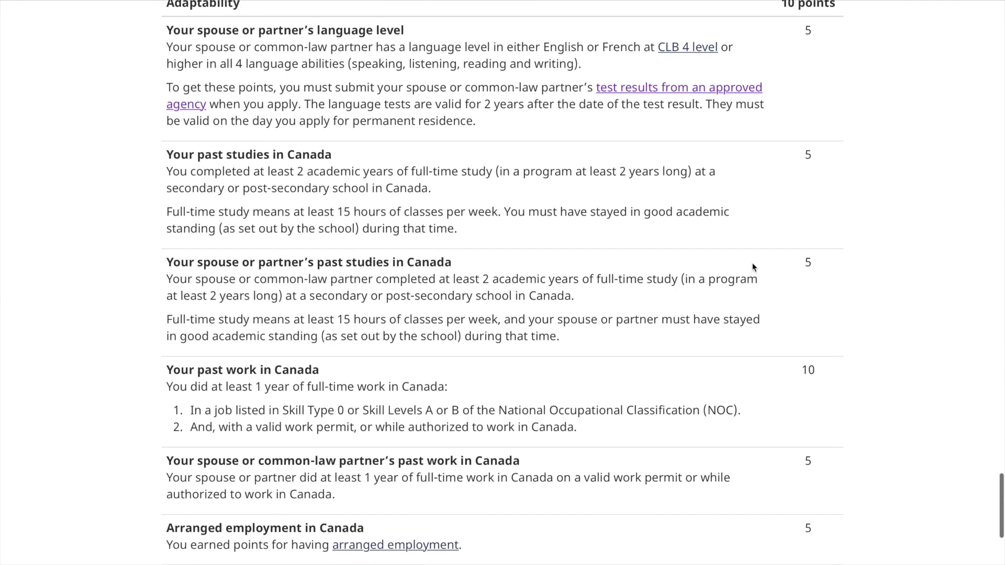
{"action": "scroll", "coordinate": [386, 283], "scroll_direction": "down", "scroll_amount": 1}
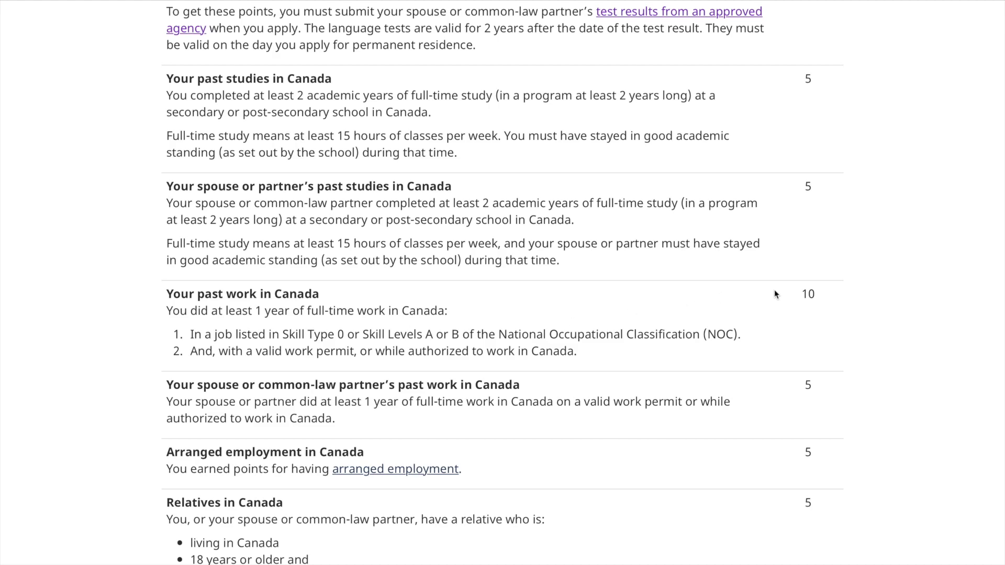
{"action": "scroll", "coordinate": [562, 327], "scroll_direction": "down", "scroll_amount": 3}
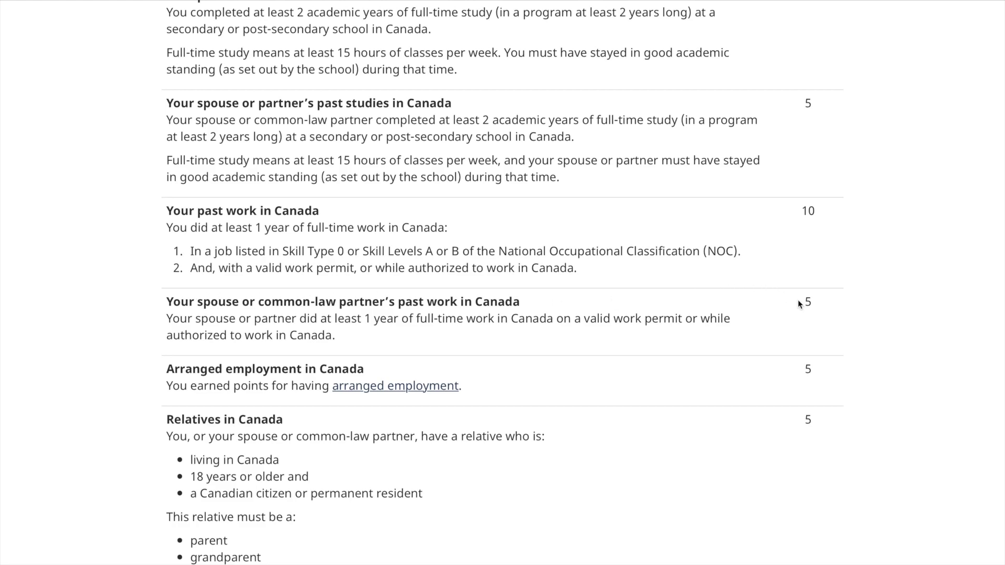
{"action": "scroll", "coordinate": [560, 343], "scroll_direction": "down", "scroll_amount": 2}
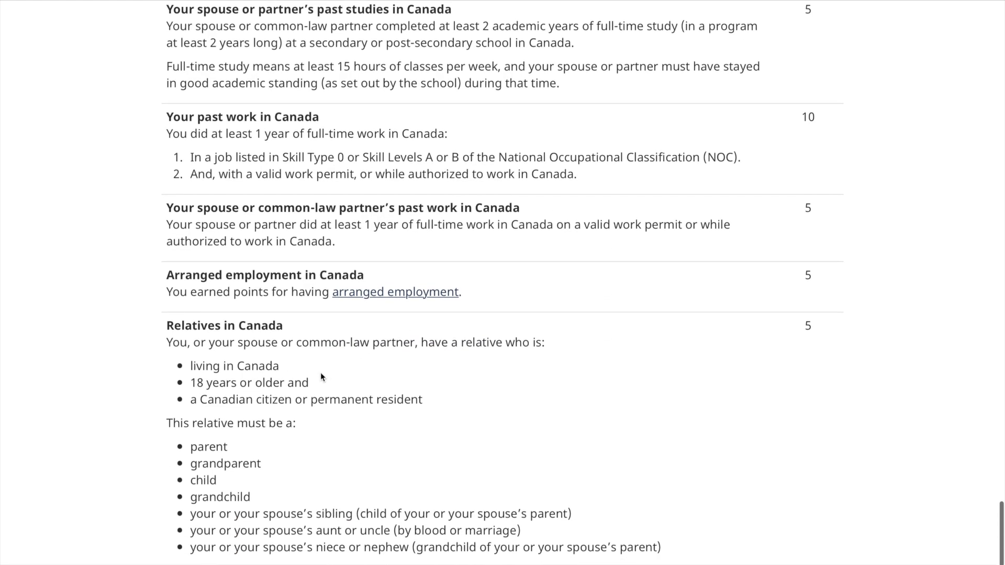
{"action": "scroll", "coordinate": [320, 372], "scroll_direction": "down", "scroll_amount": 2}
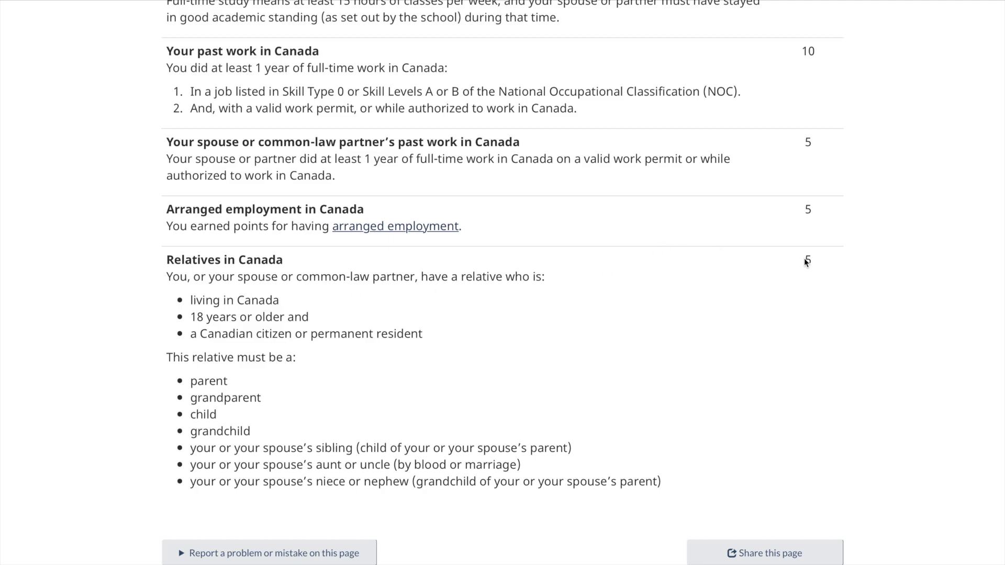
- Look back over the adaptability, arranged employment, age and work experience sections of the selection factors page
{"action": "scroll", "coordinate": [566, 397], "scroll_direction": "up", "scroll_amount": 6}
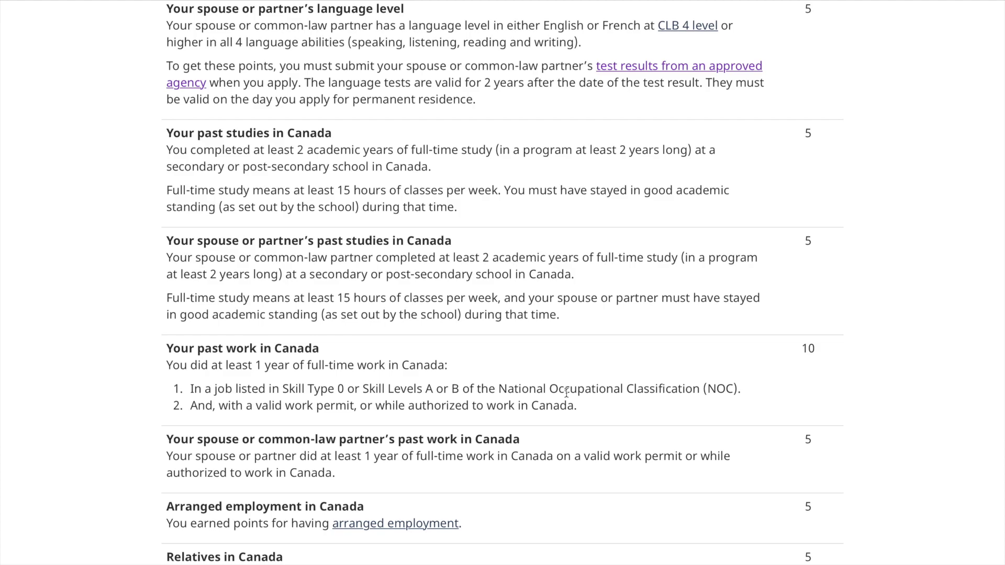
{"action": "scroll", "coordinate": [566, 393], "scroll_direction": "up", "scroll_amount": 20}
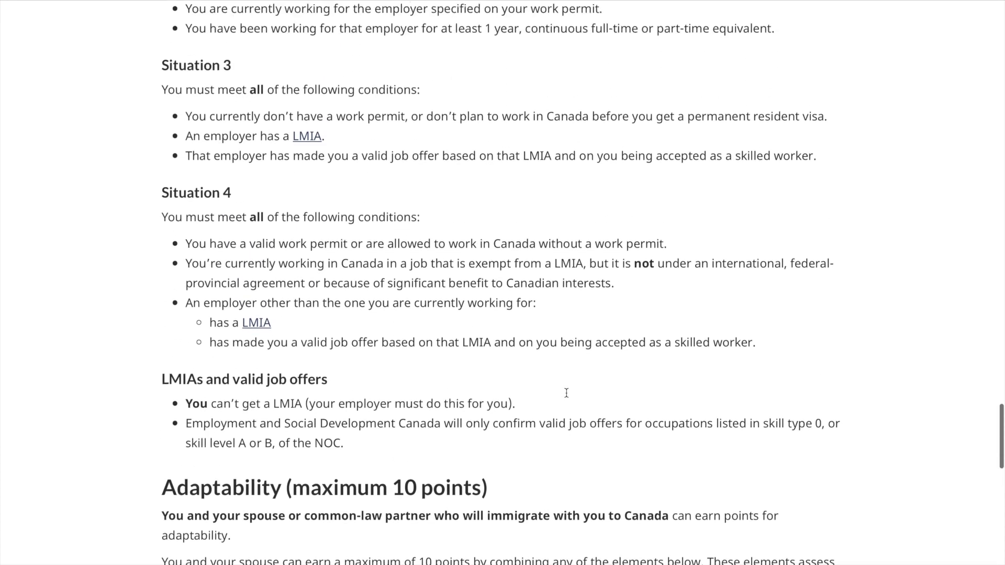
{"action": "scroll", "coordinate": [566, 392], "scroll_direction": "up", "scroll_amount": 8}
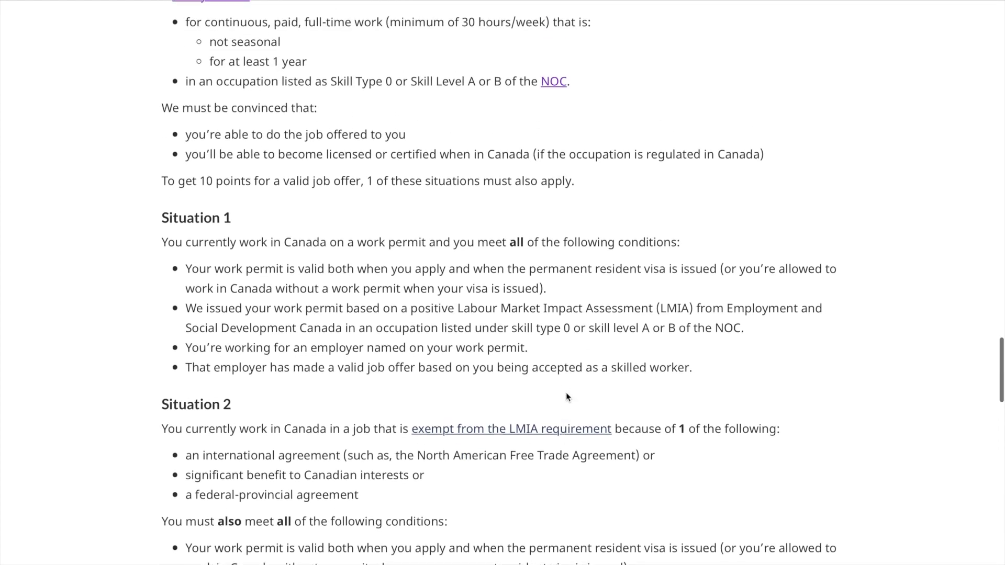
{"action": "scroll", "coordinate": [567, 396], "scroll_direction": "up", "scroll_amount": 7}
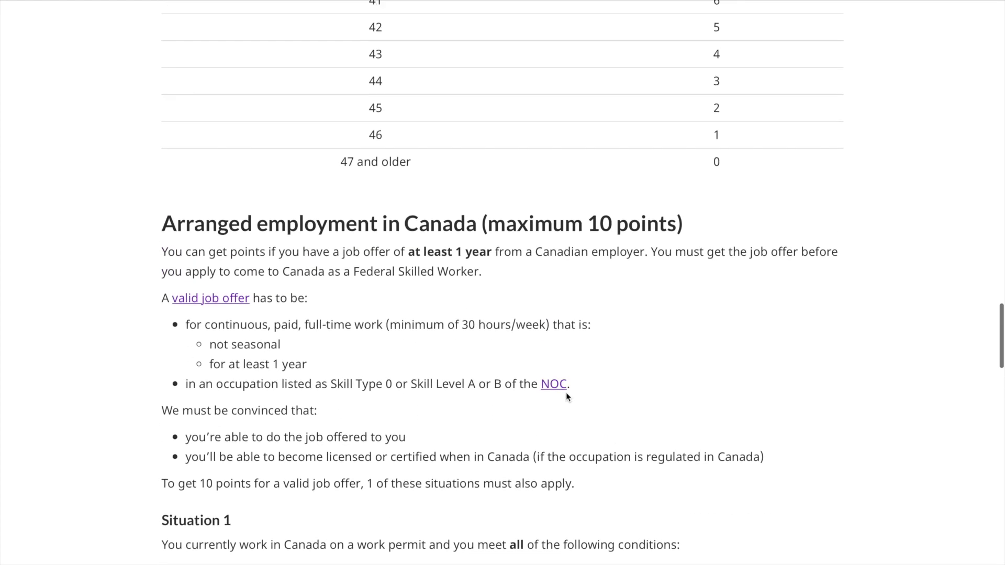
{"action": "scroll", "coordinate": [567, 396], "scroll_direction": "up", "scroll_amount": 4}
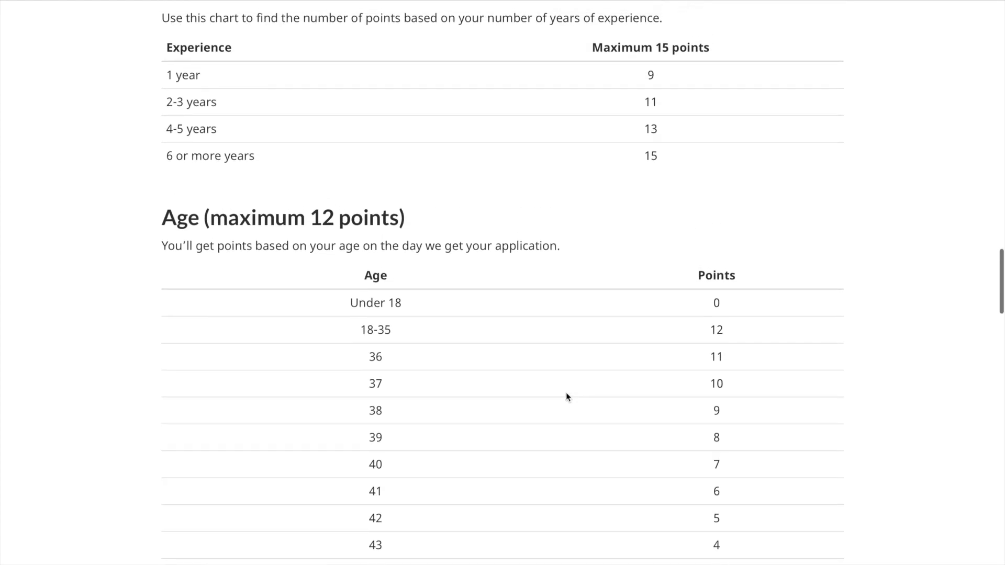
- Switch to the Federal Skilled Worker Program points sheet in Excel and go through its selection factors from Language to Adaptability
{"action": "key", "text": "ctrl+Right"}
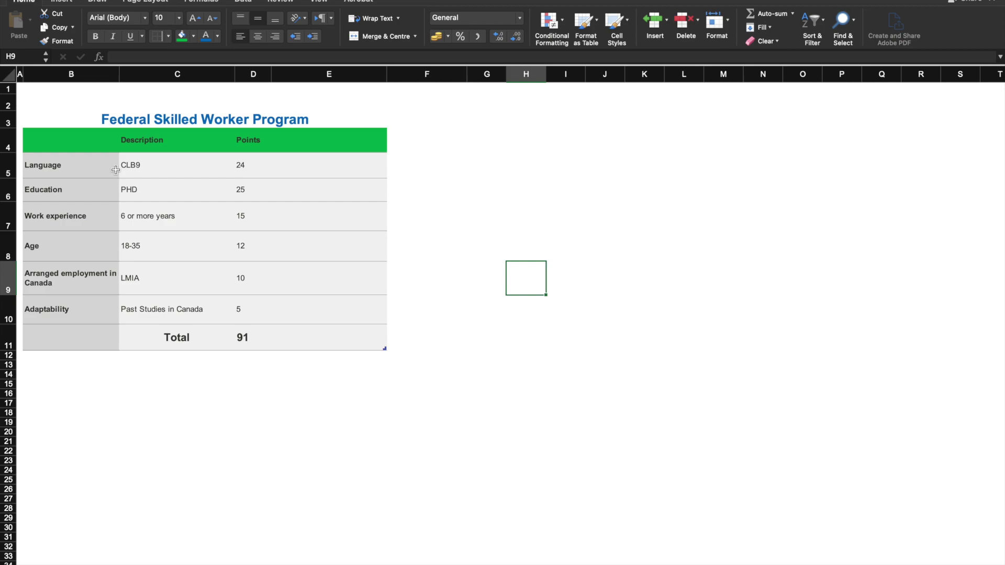
{"action": "left_click", "coordinate": [61, 165]}
{"action": "left_click", "coordinate": [54, 236]}
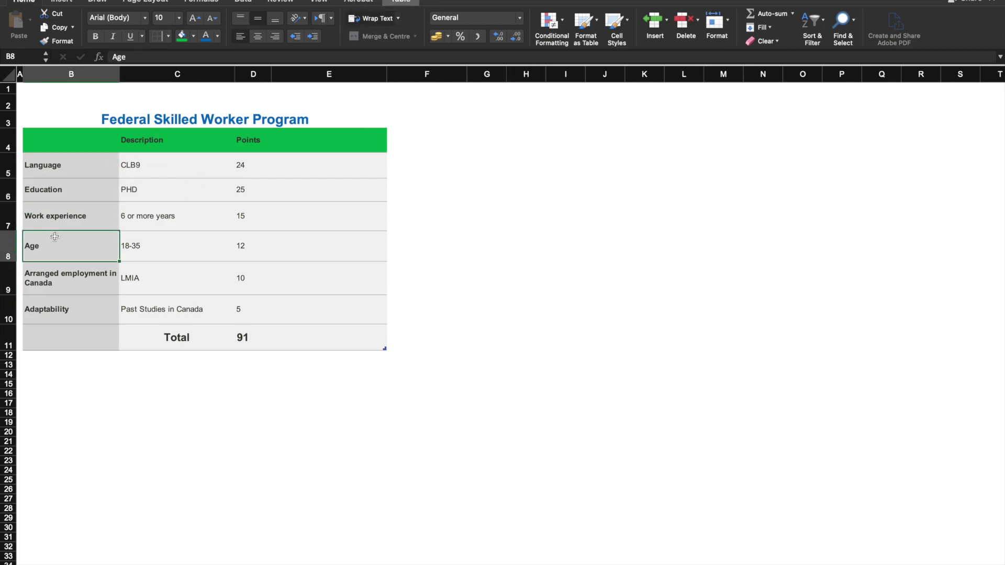
{"action": "left_click", "coordinate": [58, 275]}
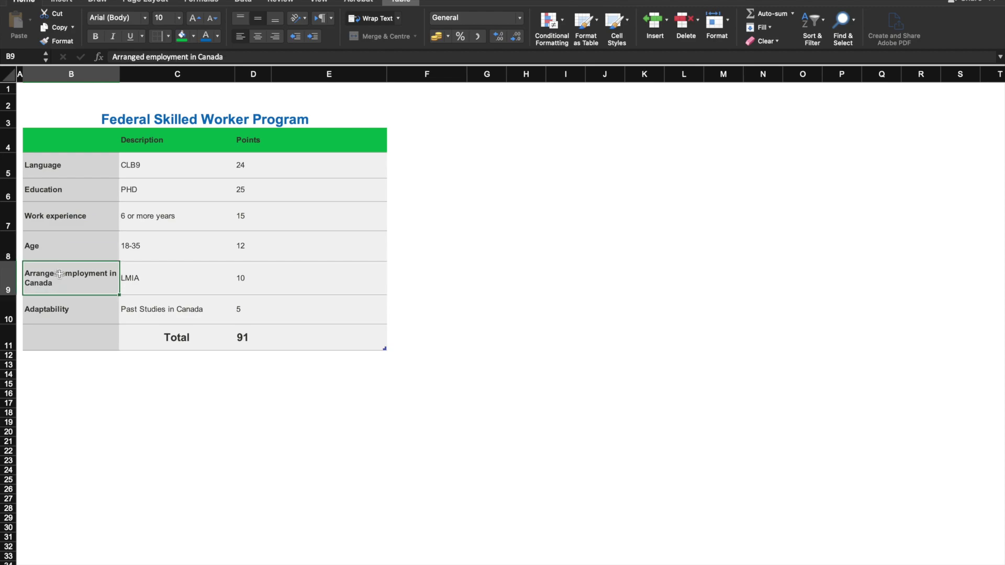
{"action": "left_click", "coordinate": [91, 305]}
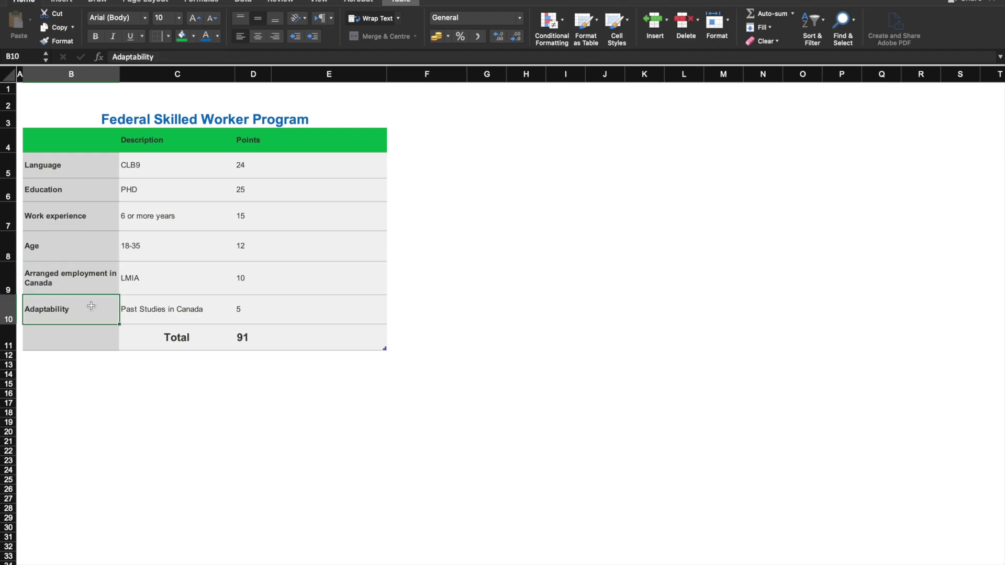
- Inspect the Language and Education description cells and the lookup formula behind the Language points in D5
{"action": "left_click", "coordinate": [192, 170]}
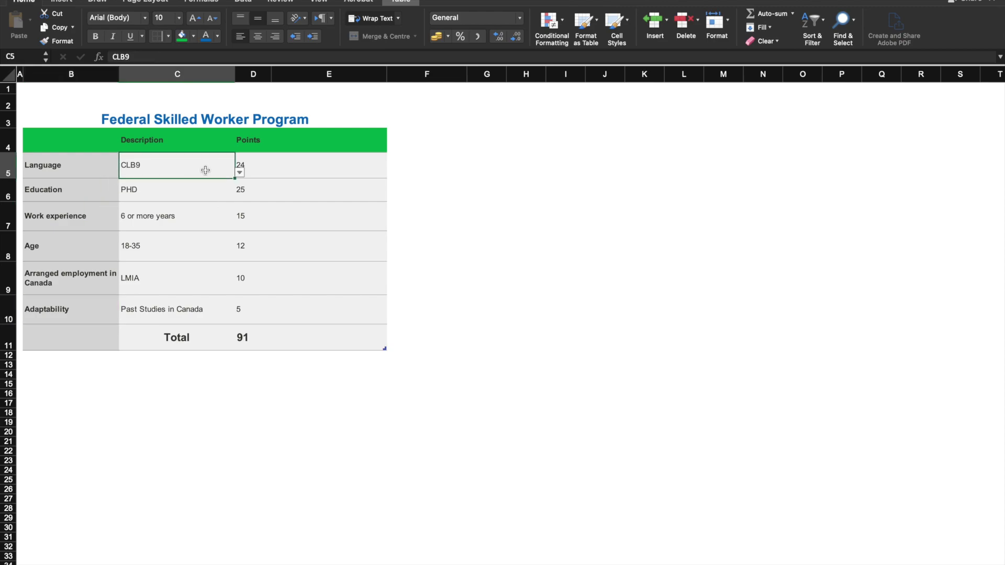
{"action": "left_click", "coordinate": [240, 174]}
{"action": "left_click", "coordinate": [144, 187]}
{"action": "left_click", "coordinate": [160, 191]}
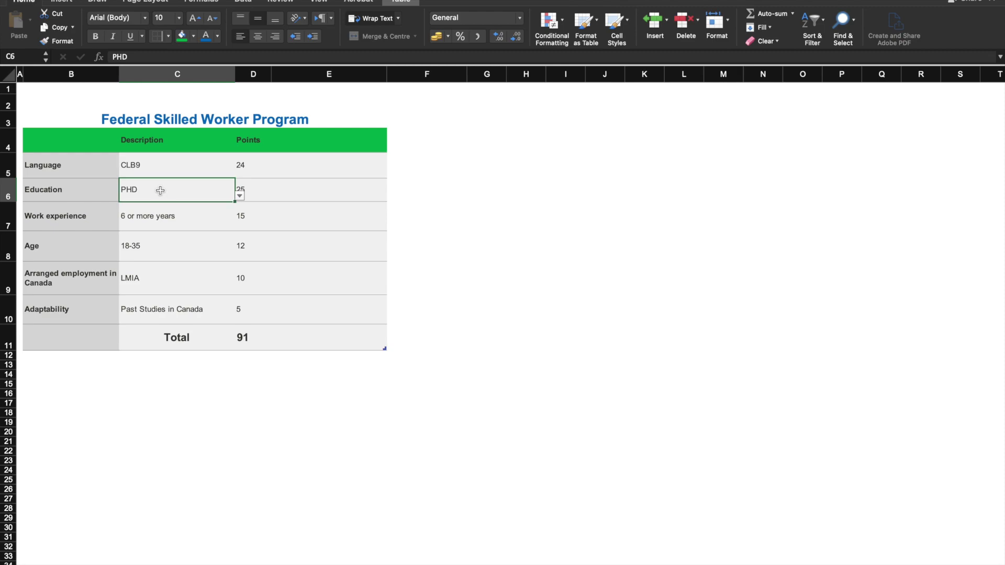
{"action": "left_click", "coordinate": [261, 164]}
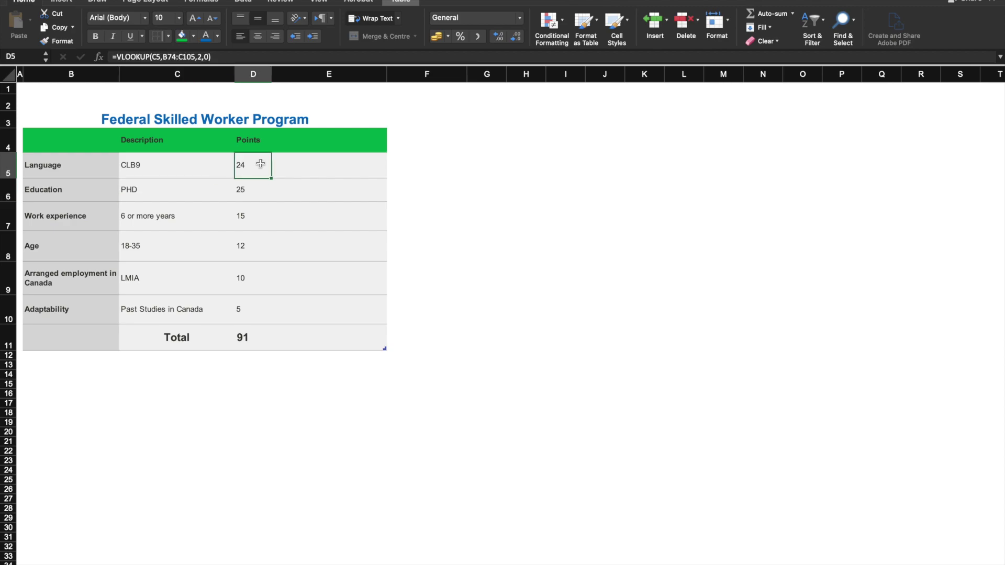
- Set the Education description in C6 to Bachelor's
{"action": "left_click", "coordinate": [207, 181]}
{"action": "left_click", "coordinate": [241, 197]}
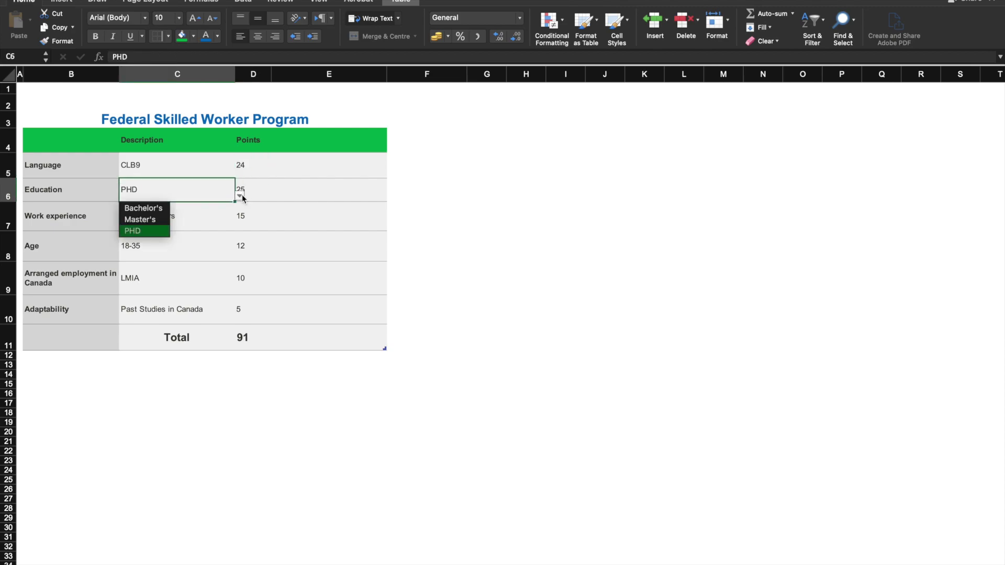
{"action": "left_click", "coordinate": [155, 209]}
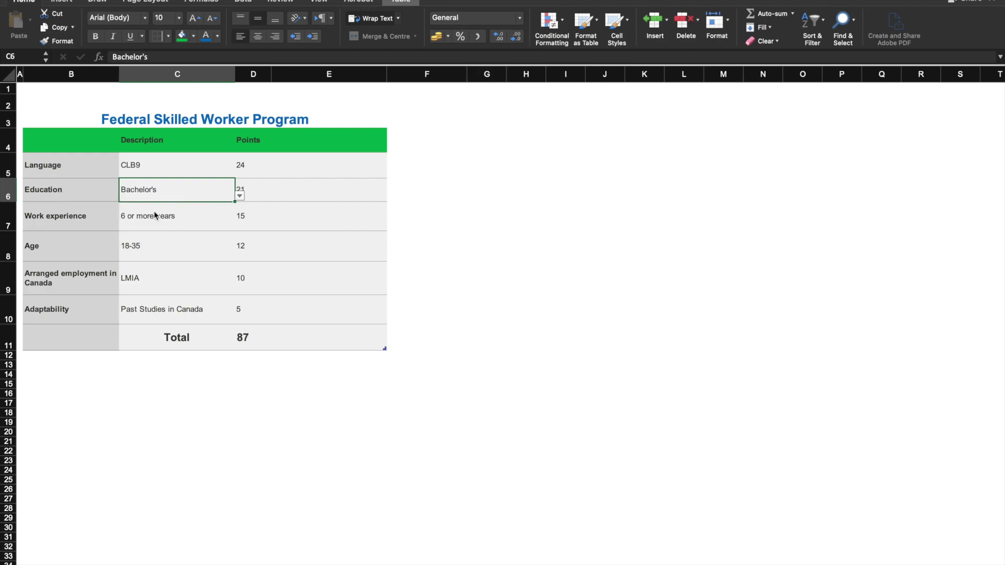
{"action": "left_click", "coordinate": [274, 226]}
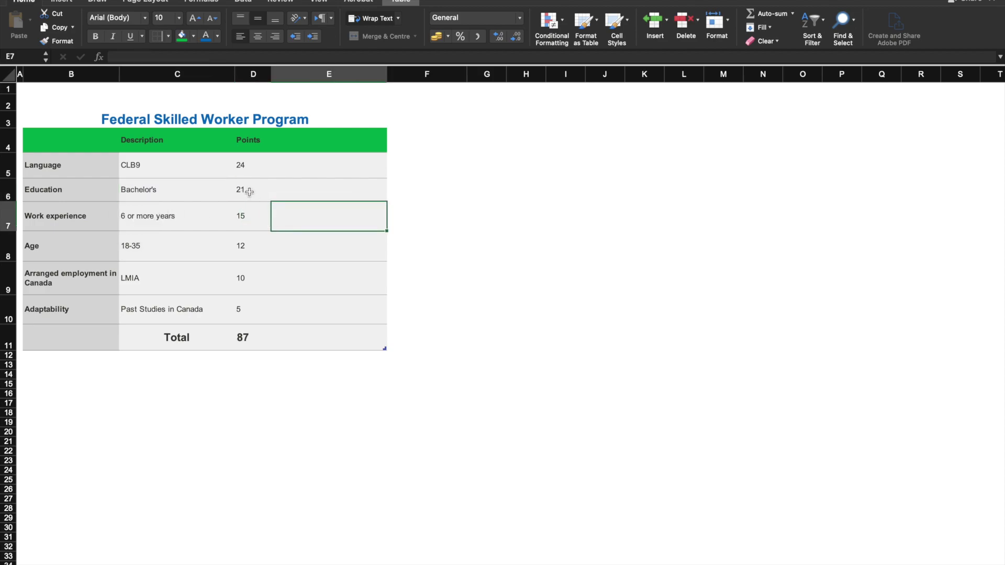
- Set the Work experience description in C7 to 4-5 years
{"action": "left_click", "coordinate": [193, 219]}
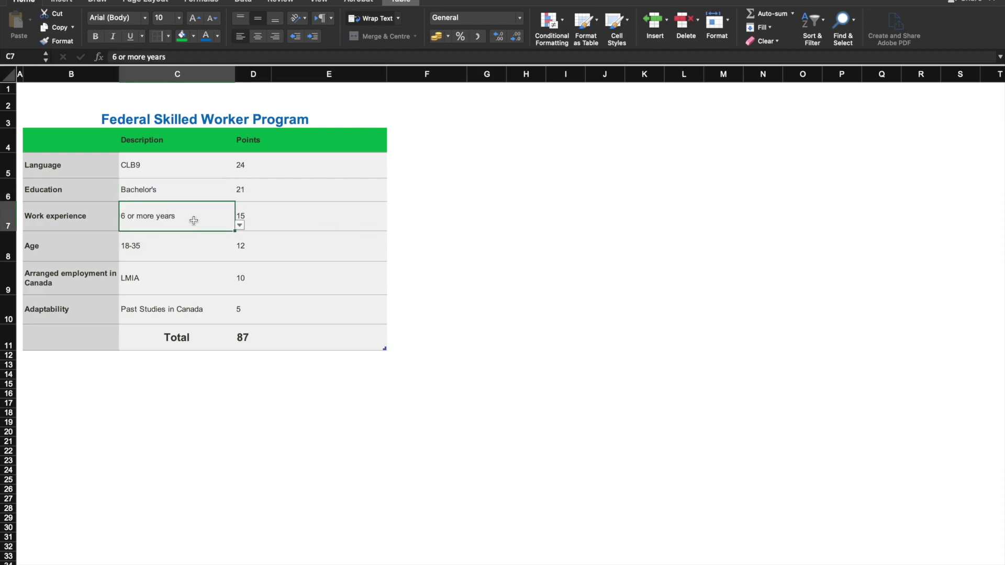
{"action": "left_click", "coordinate": [240, 226]}
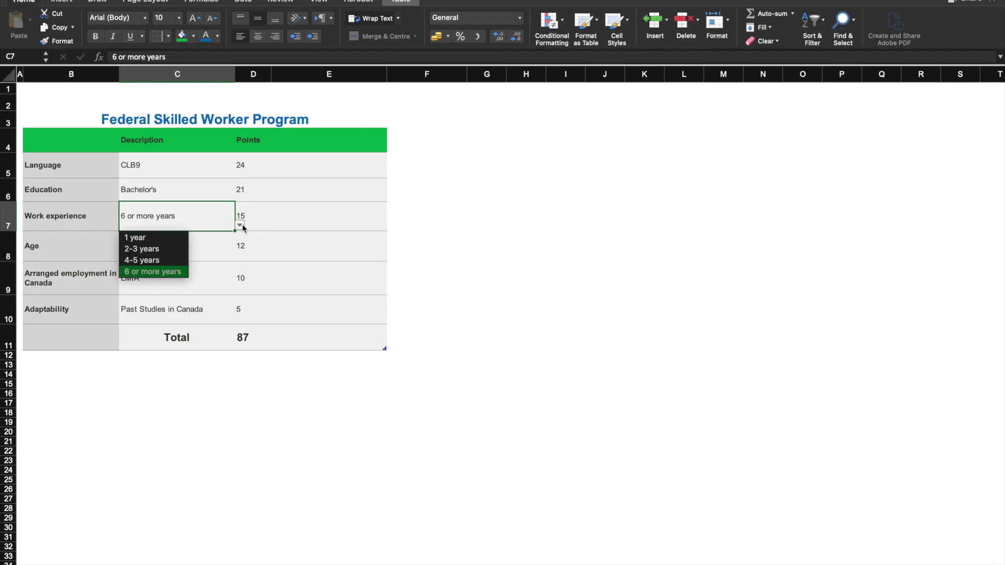
{"action": "left_click", "coordinate": [165, 258]}
{"action": "left_click", "coordinate": [306, 222]}
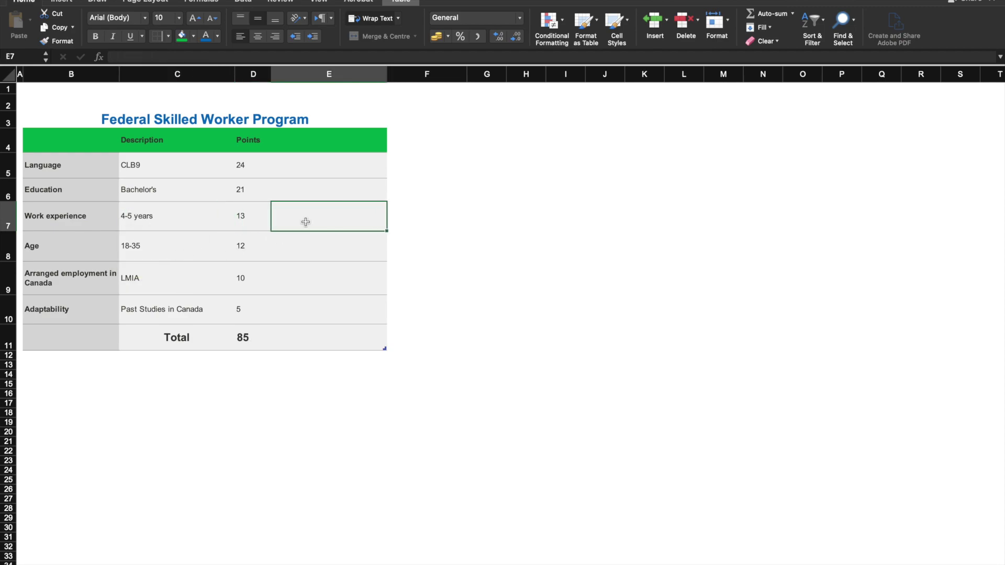
- Check the Age entry in C8 and set Arranged employment in Canada in C9 to None
{"action": "left_click", "coordinate": [193, 252]}
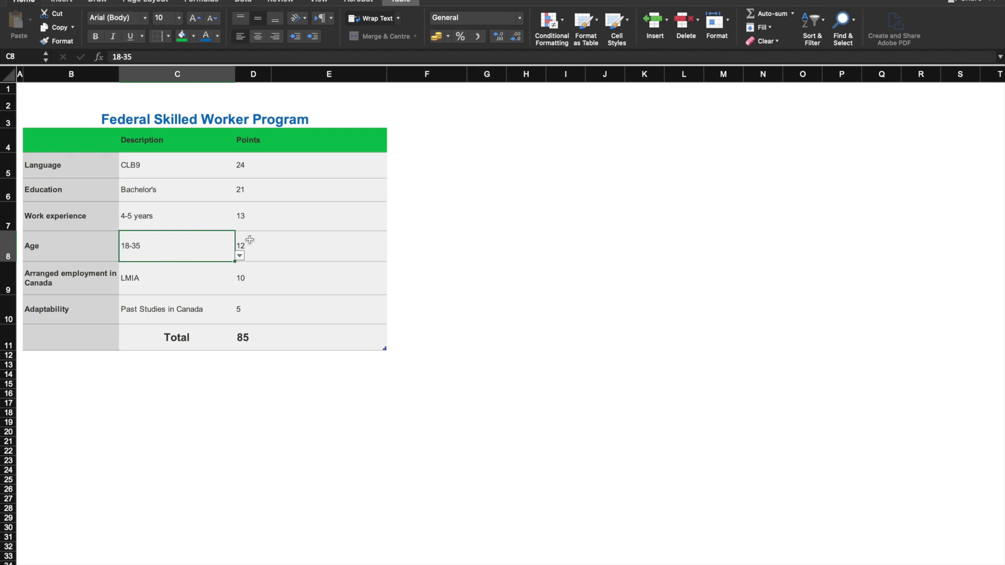
{"action": "left_click", "coordinate": [285, 240]}
{"action": "left_click", "coordinate": [191, 271]}
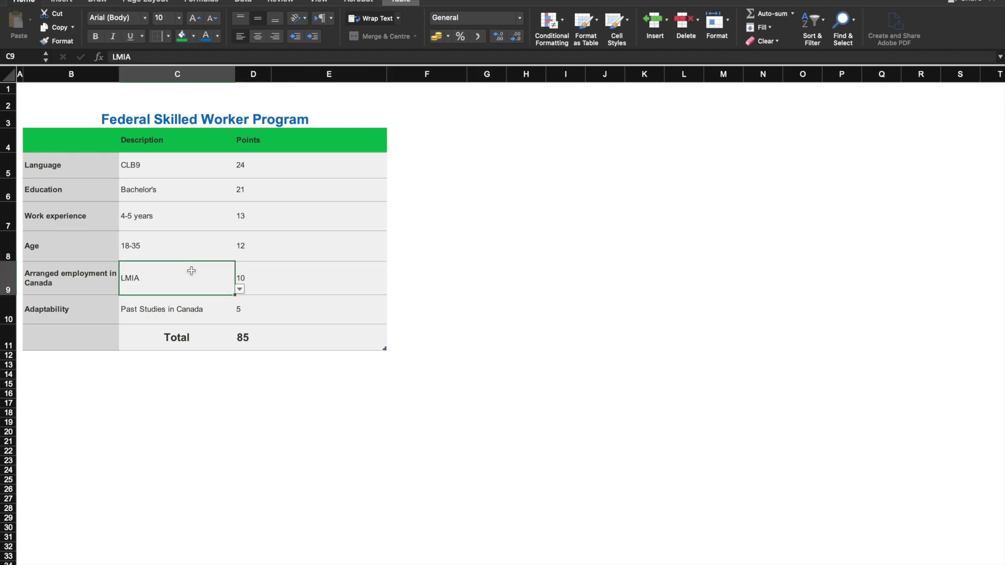
{"action": "left_click", "coordinate": [271, 277]}
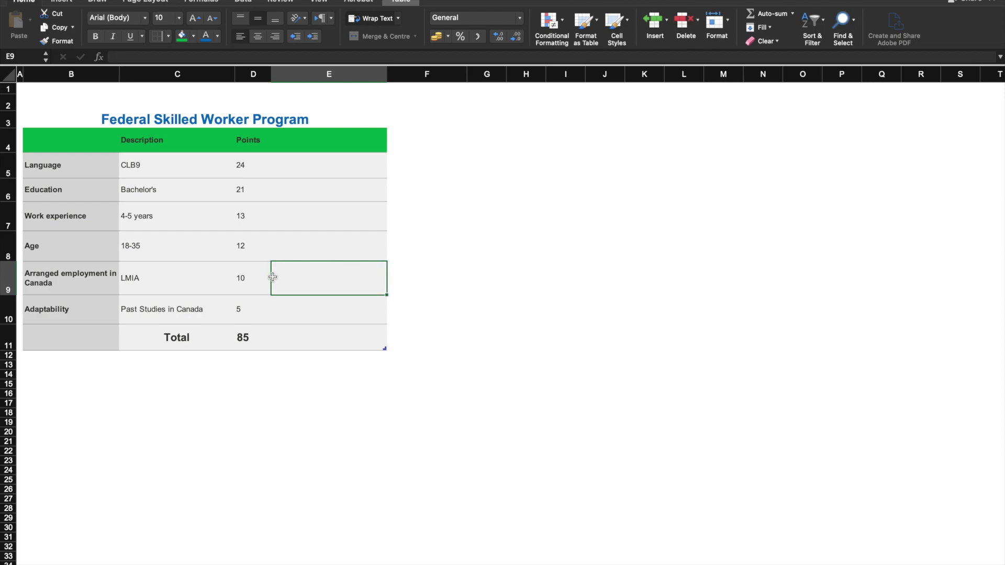
{"action": "left_click", "coordinate": [191, 282]}
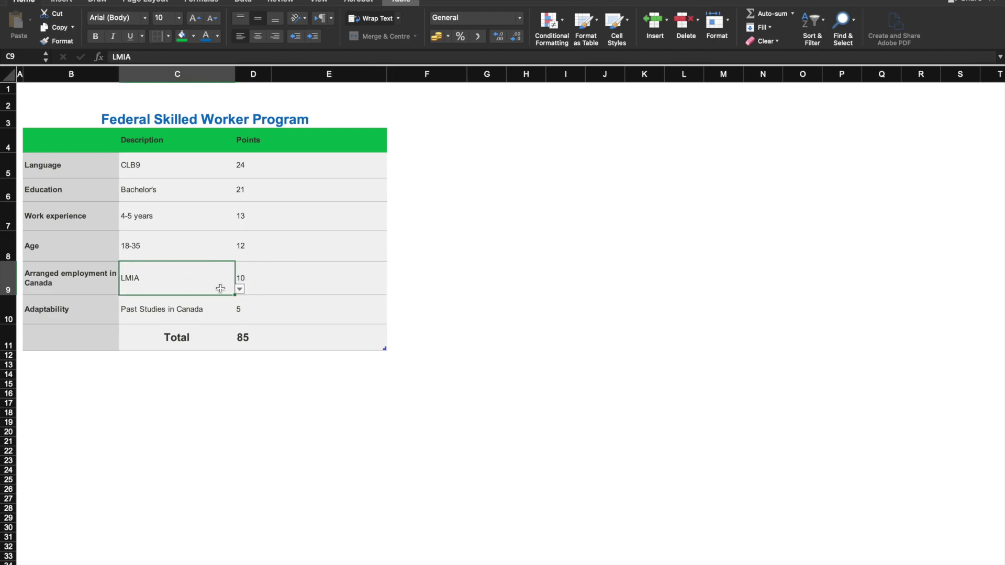
{"action": "left_click", "coordinate": [243, 291]}
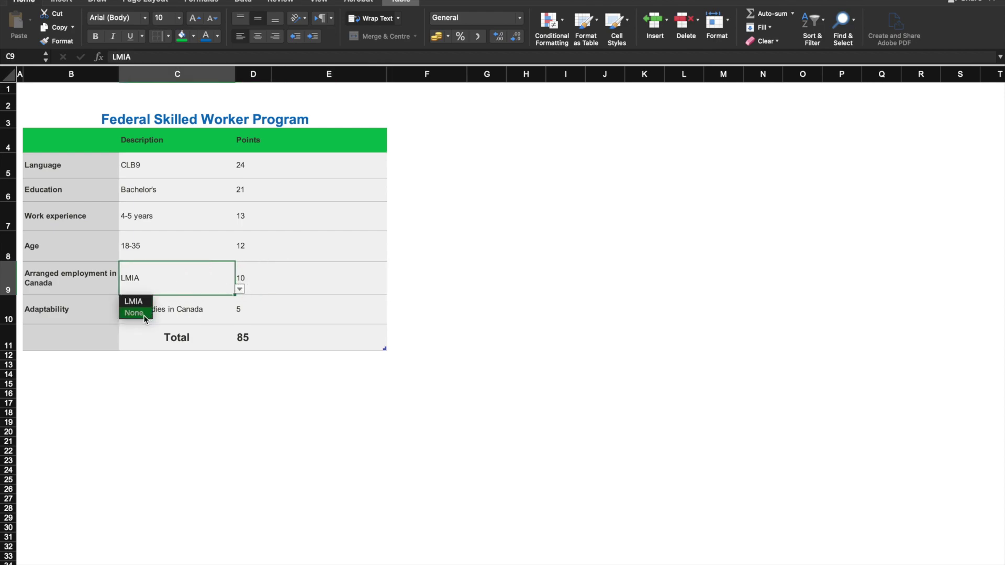
{"action": "left_click", "coordinate": [143, 315]}
- Set the Adaptability description in C10 to None and check the Total points in D11
{"action": "left_click", "coordinate": [179, 311]}
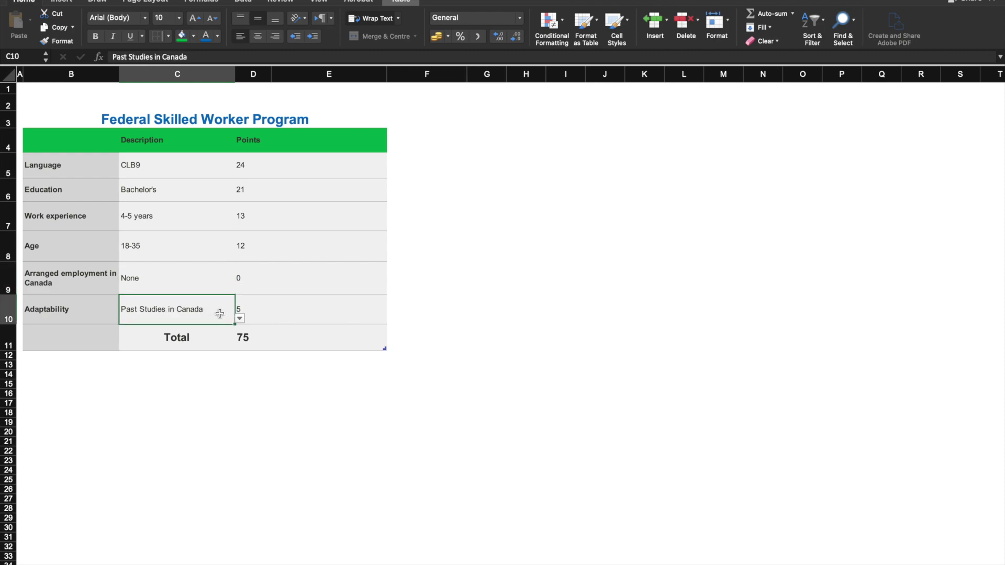
{"action": "left_click", "coordinate": [239, 319]}
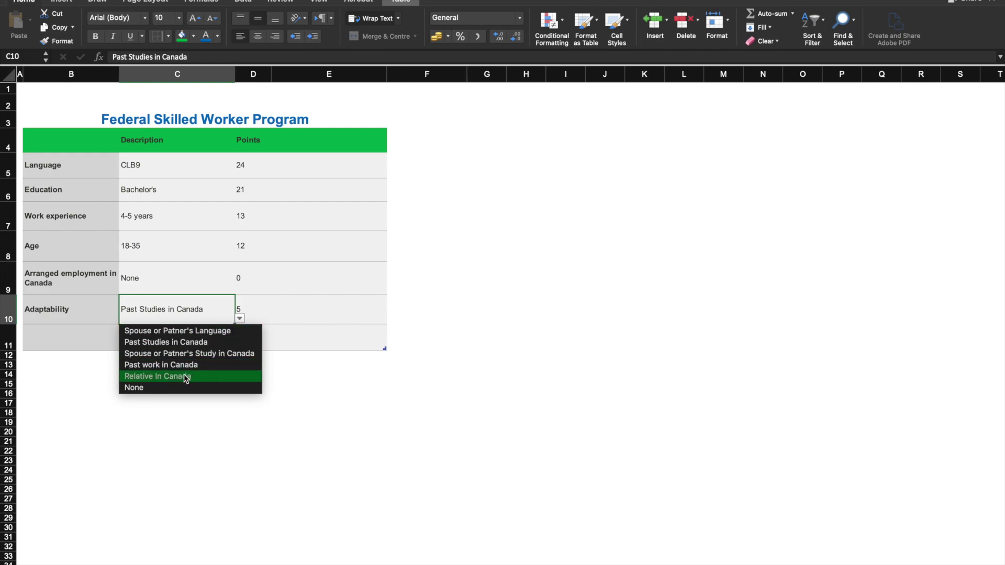
{"action": "left_click", "coordinate": [172, 387]}
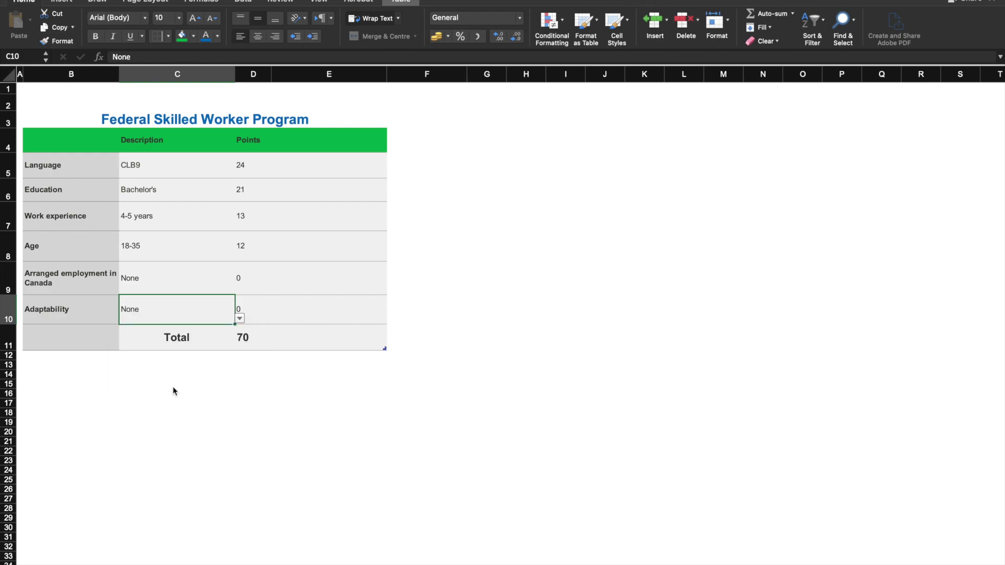
{"action": "left_click", "coordinate": [286, 308]}
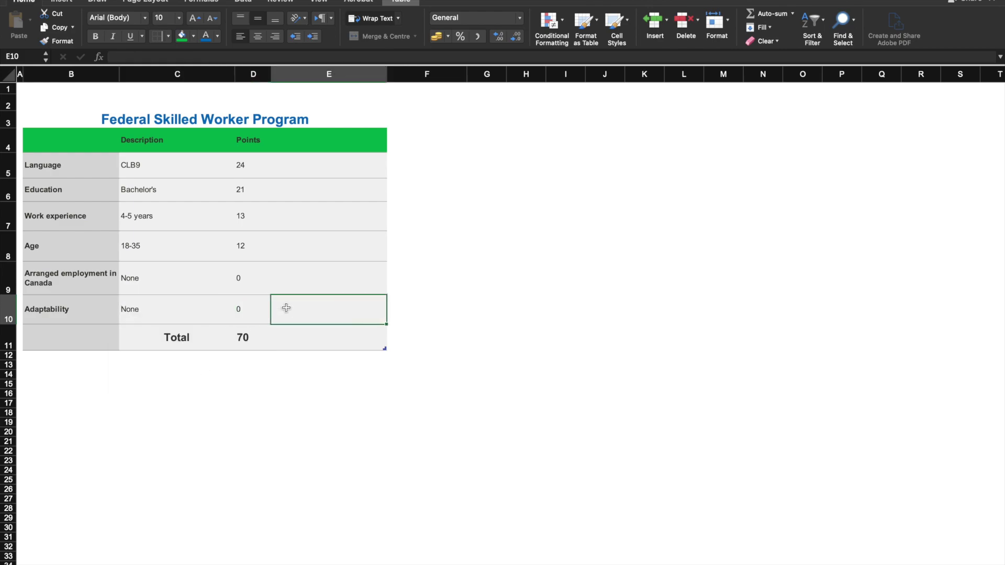
{"action": "left_click", "coordinate": [247, 341]}
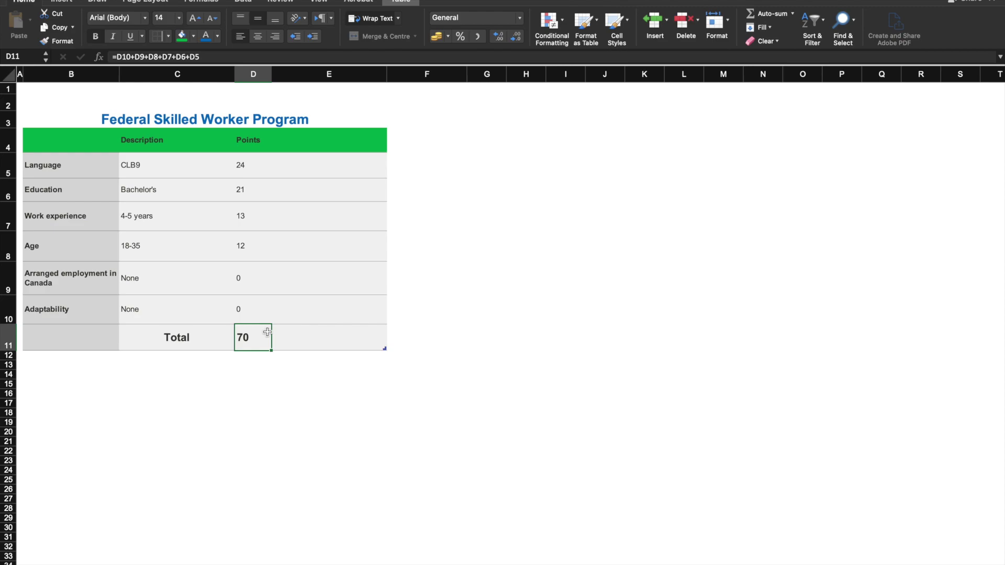
- Try CLB8 as the Language level in C5 and check how it affects the Total in D11
{"action": "left_click", "coordinate": [197, 165]}
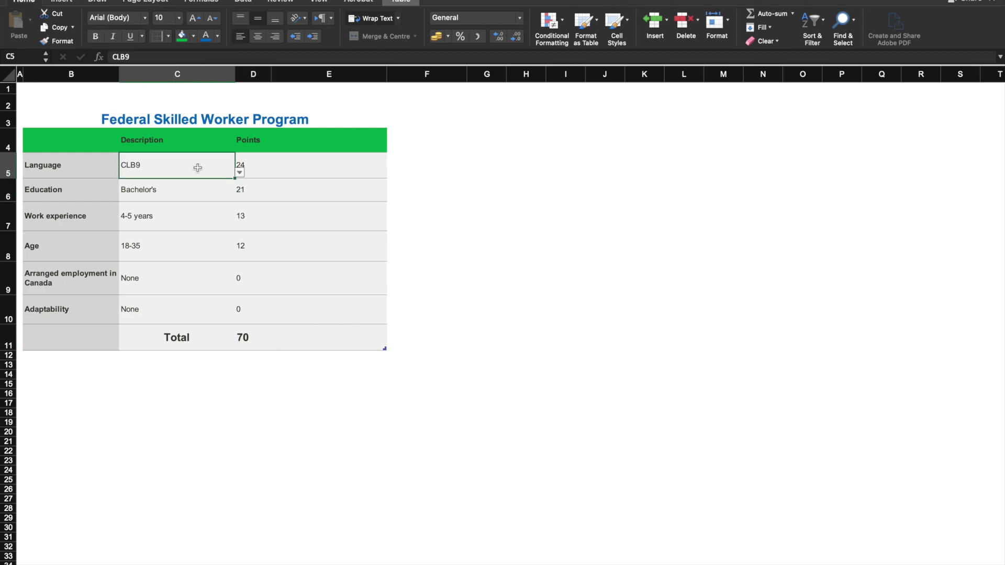
{"action": "left_click", "coordinate": [241, 172]}
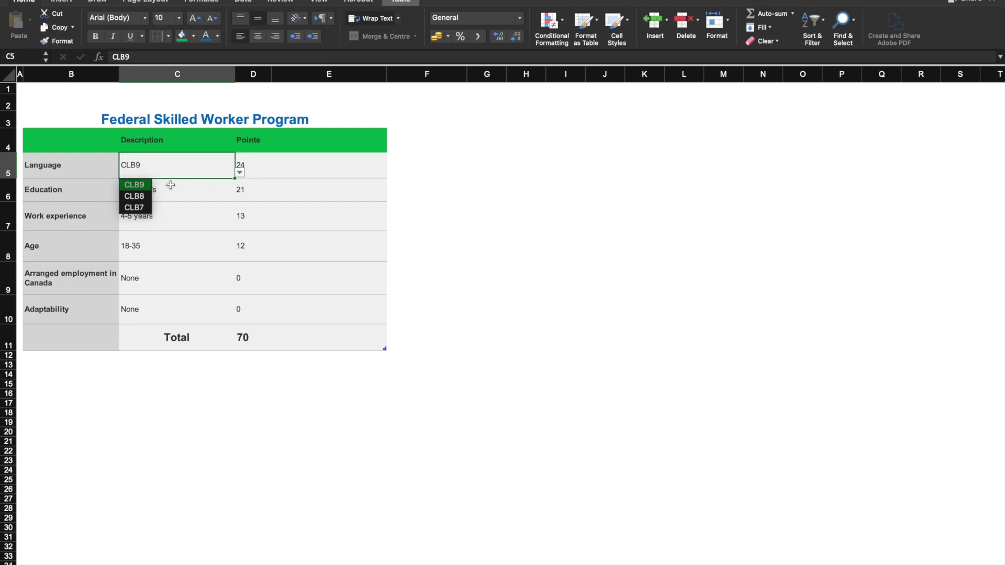
{"action": "left_click", "coordinate": [140, 196]}
{"action": "left_click", "coordinate": [159, 192]}
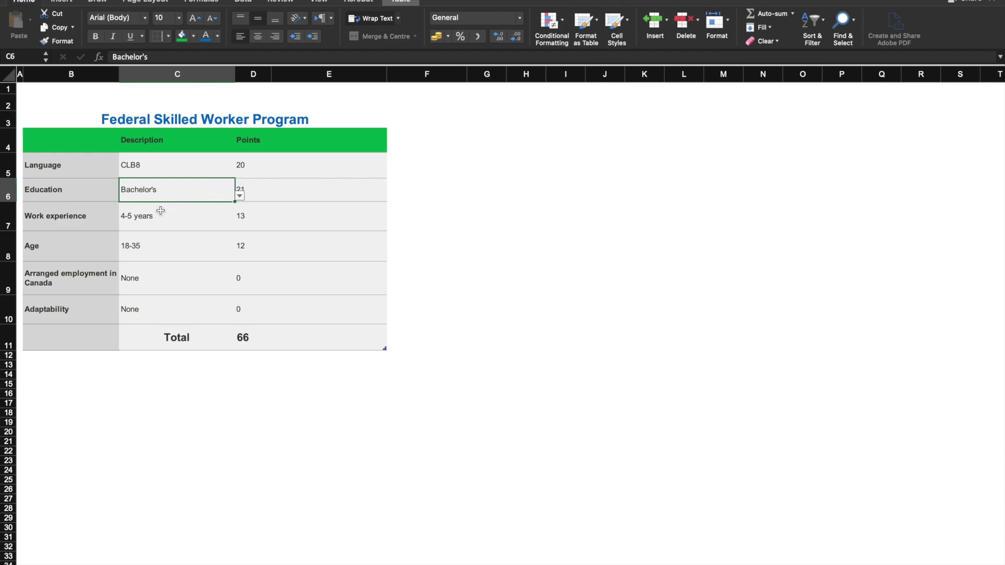
{"action": "left_click", "coordinate": [166, 169]}
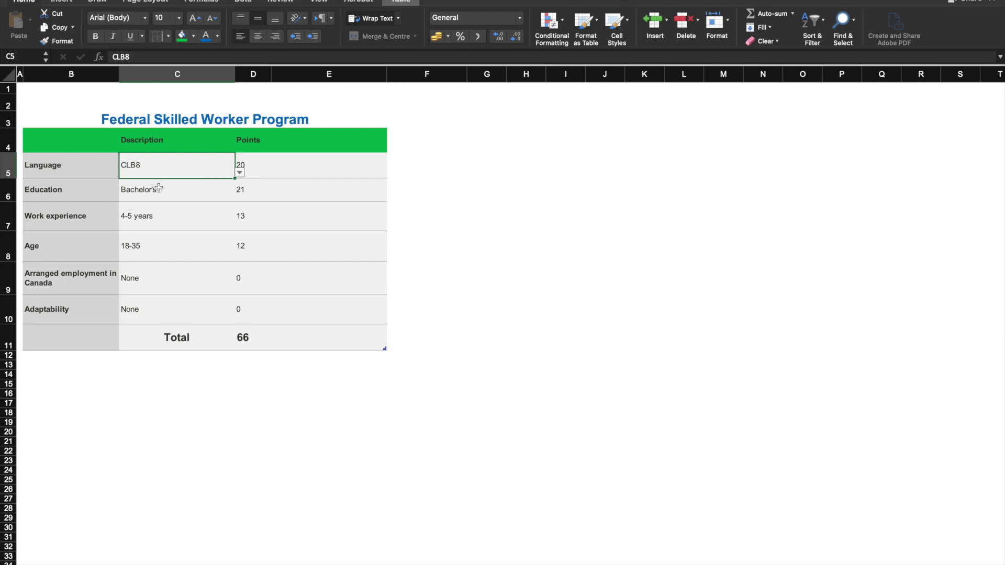
{"action": "left_click", "coordinate": [159, 189]}
{"action": "left_click", "coordinate": [156, 214]}
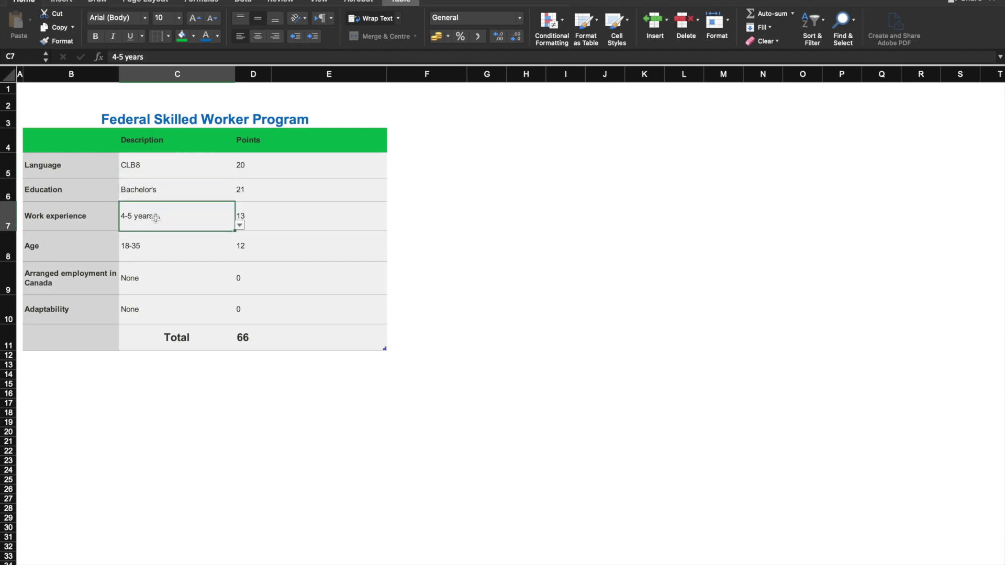
{"action": "left_click", "coordinate": [243, 338]}
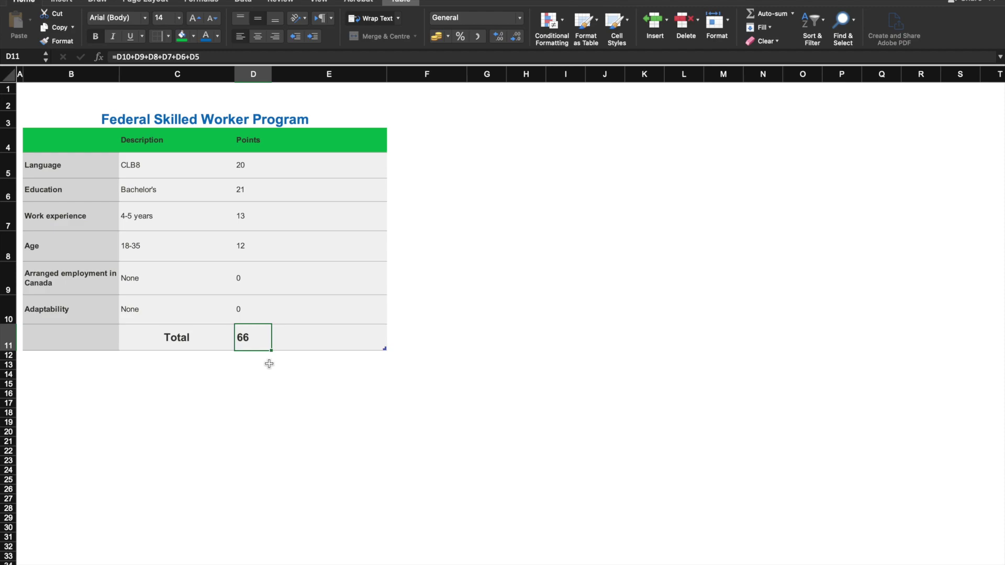
- Set the Language level in C5 to CLB9 and review the Education, Work experience and Age entries
{"action": "left_click", "coordinate": [193, 168]}
{"action": "left_click", "coordinate": [242, 175]}
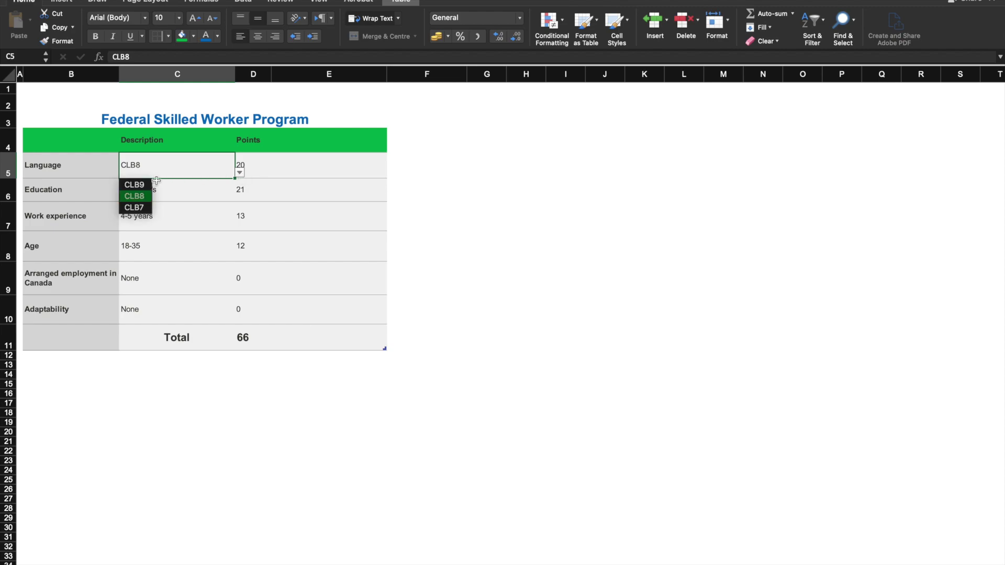
{"action": "left_click", "coordinate": [138, 191]}
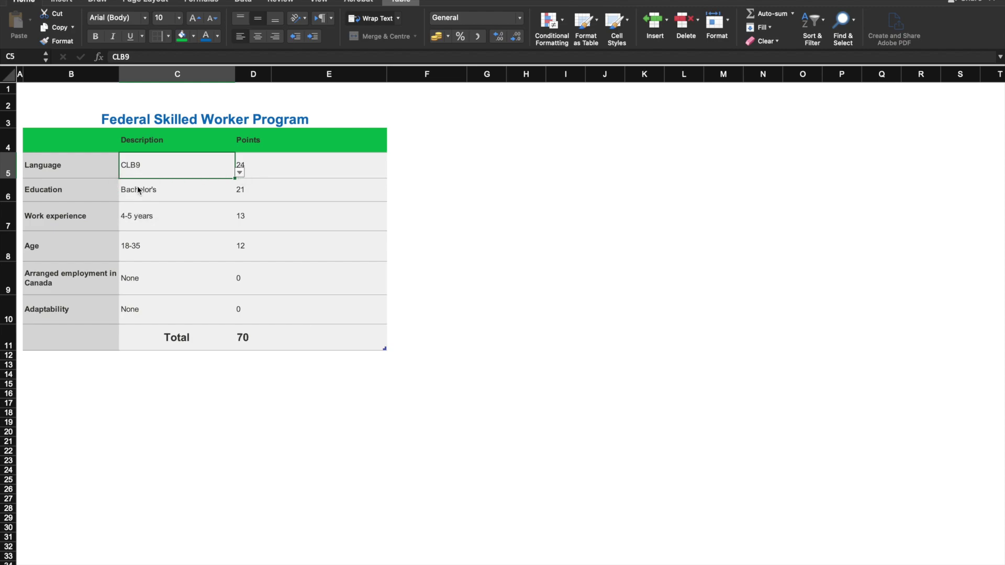
{"action": "left_click", "coordinate": [174, 193]}
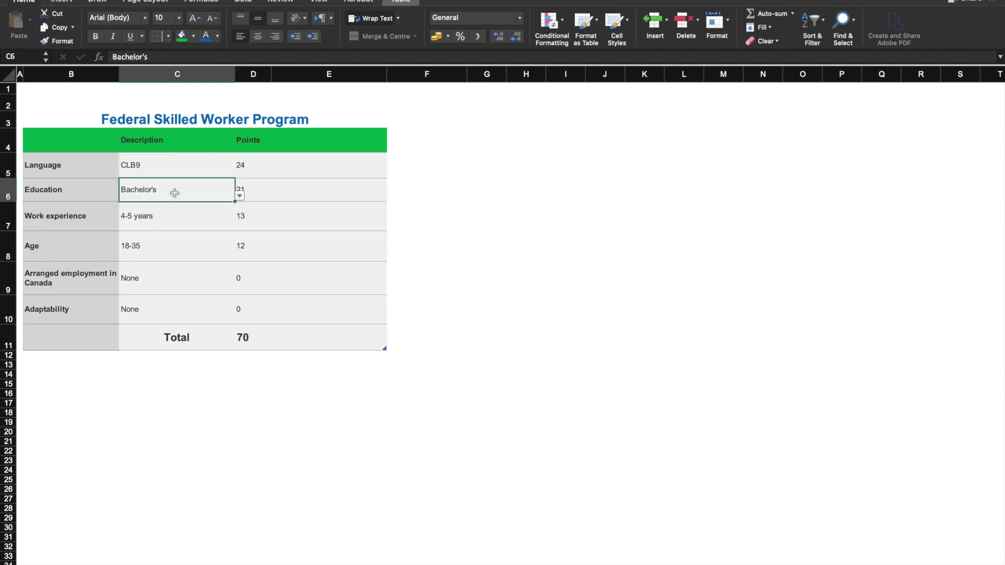
{"action": "left_click", "coordinate": [157, 221]}
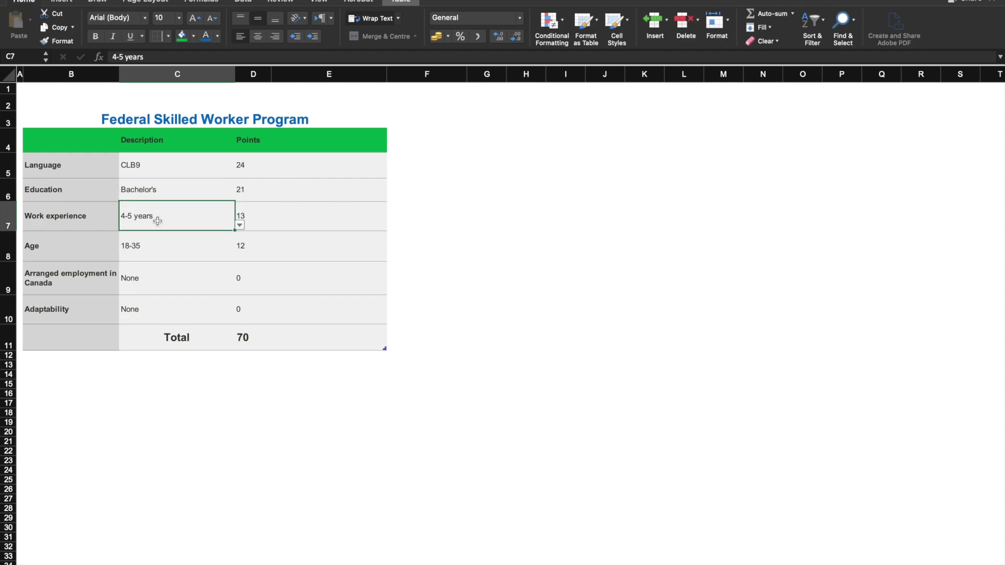
{"action": "left_click", "coordinate": [161, 248]}
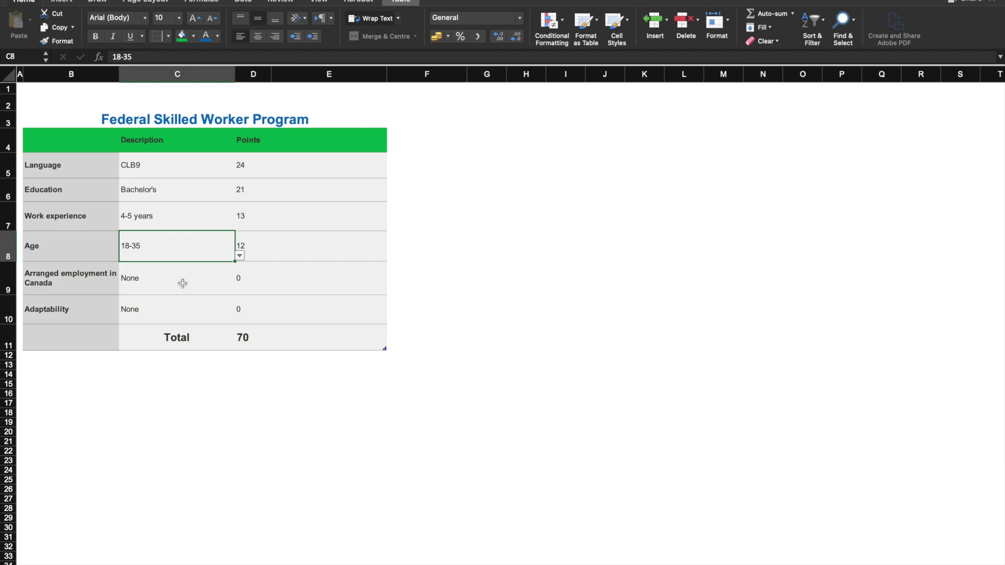
{"action": "left_click", "coordinate": [446, 307]}
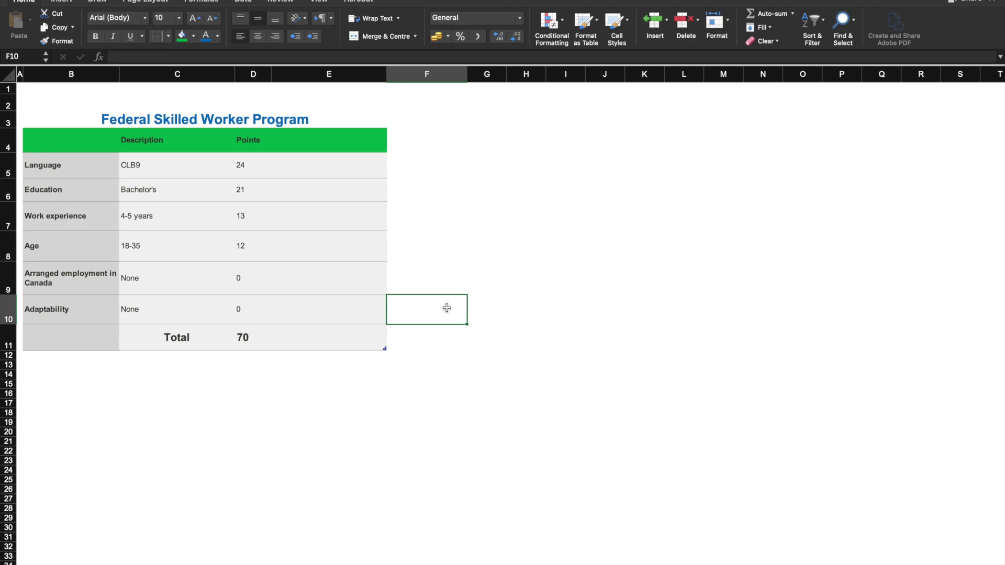